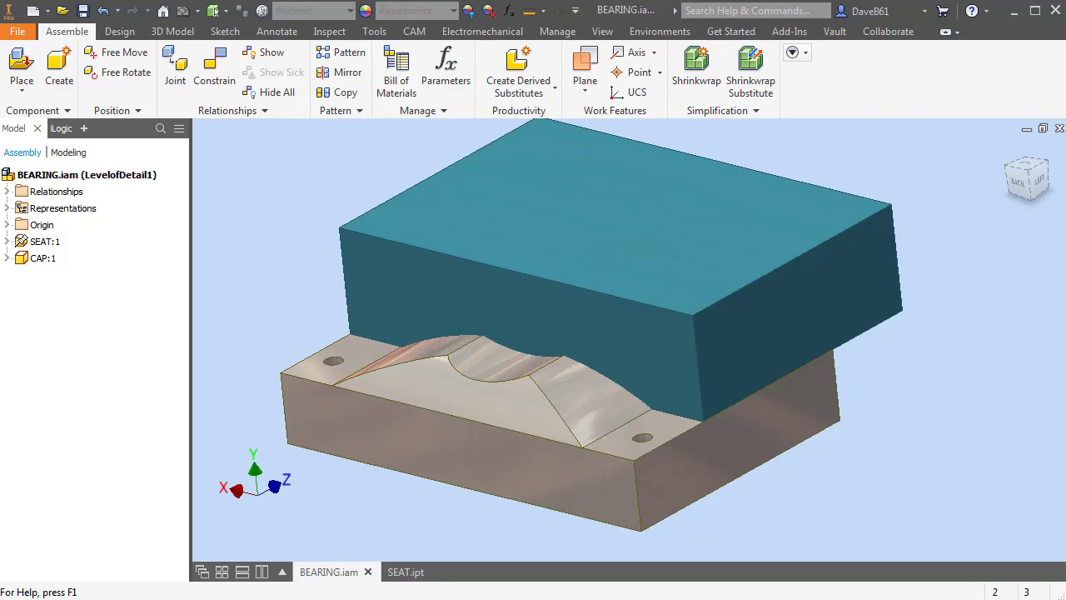
- Move the cap clear of the seat and examine the seat's raised profile, groove and holes from several angles
drag(618, 293, 785, 182)
key(F6)
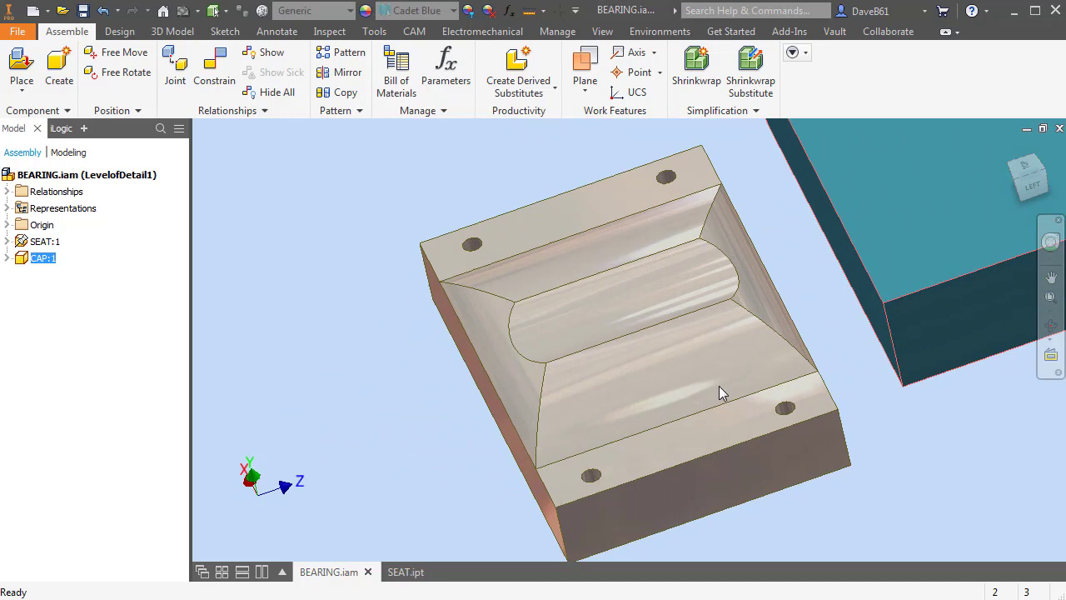
shift+middle_drag(656, 369, 851, 381)
key(F5)
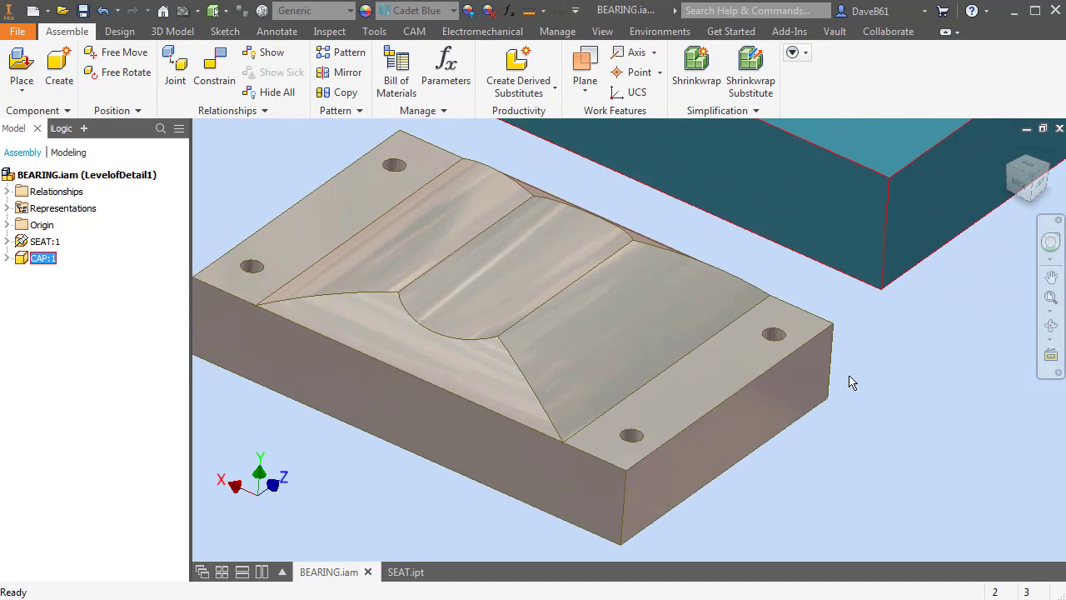
key(F5)
key(shift+F5)
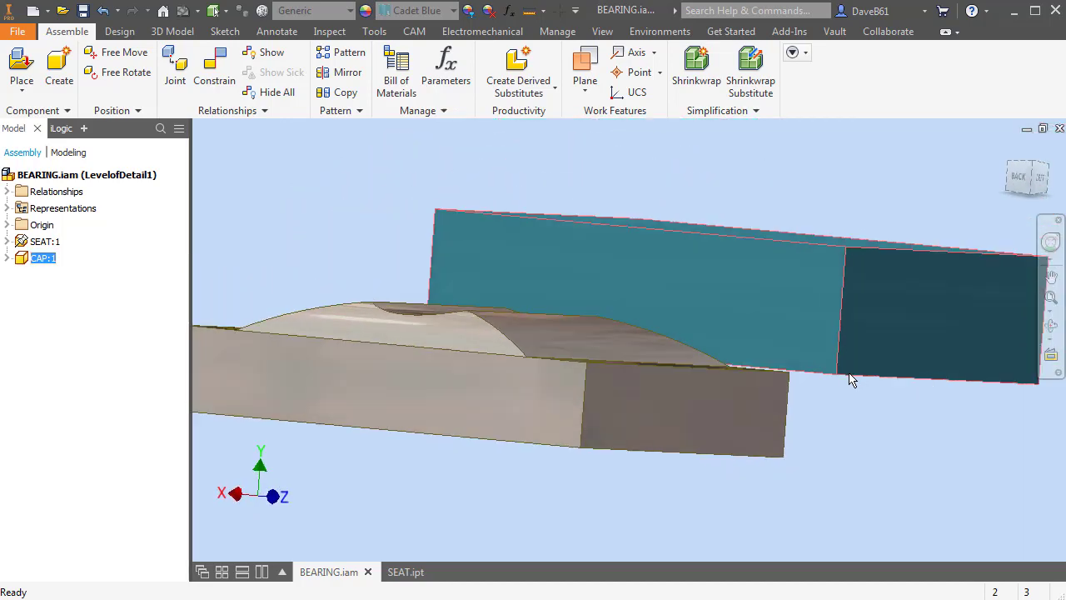
key(F5)
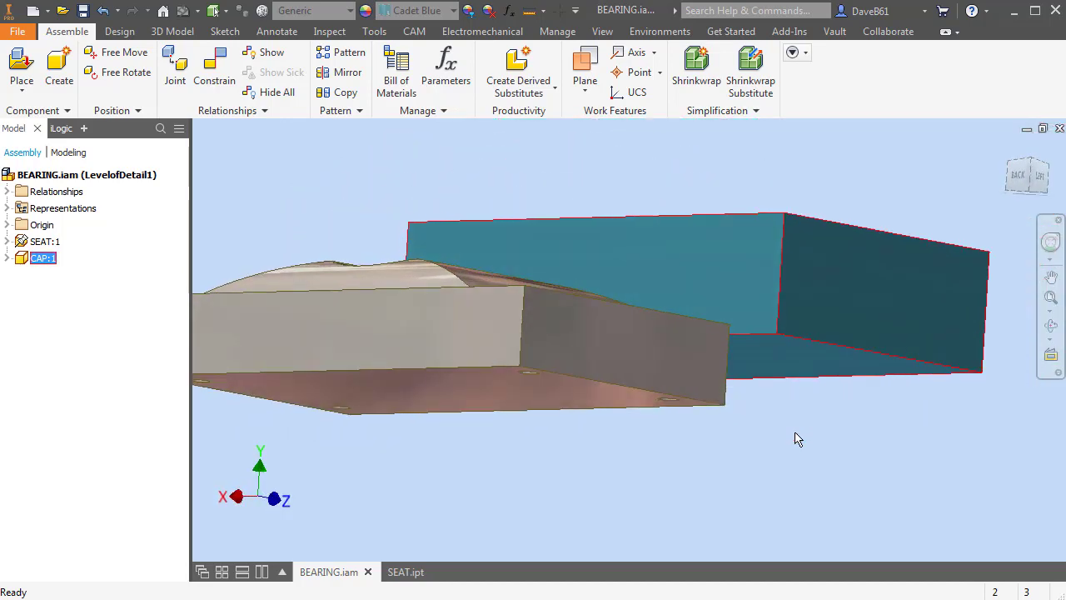
key(F5)
key(F5)
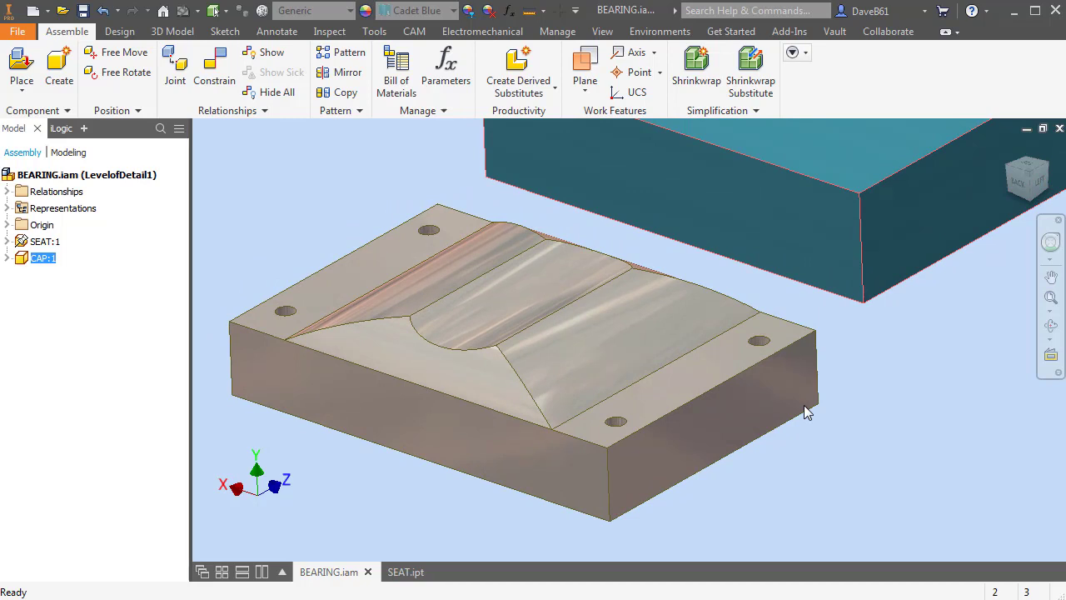
key(F5)
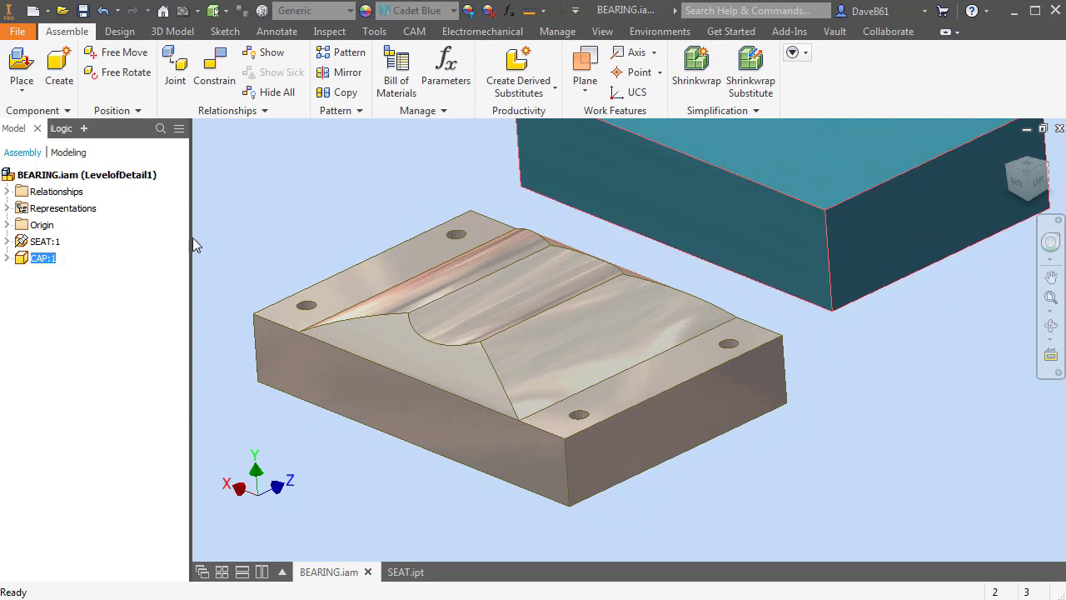
- Unsuppress the cap's Mate:2 constraint to the XY Plane so the cap lines up with the seat
click(7, 258)
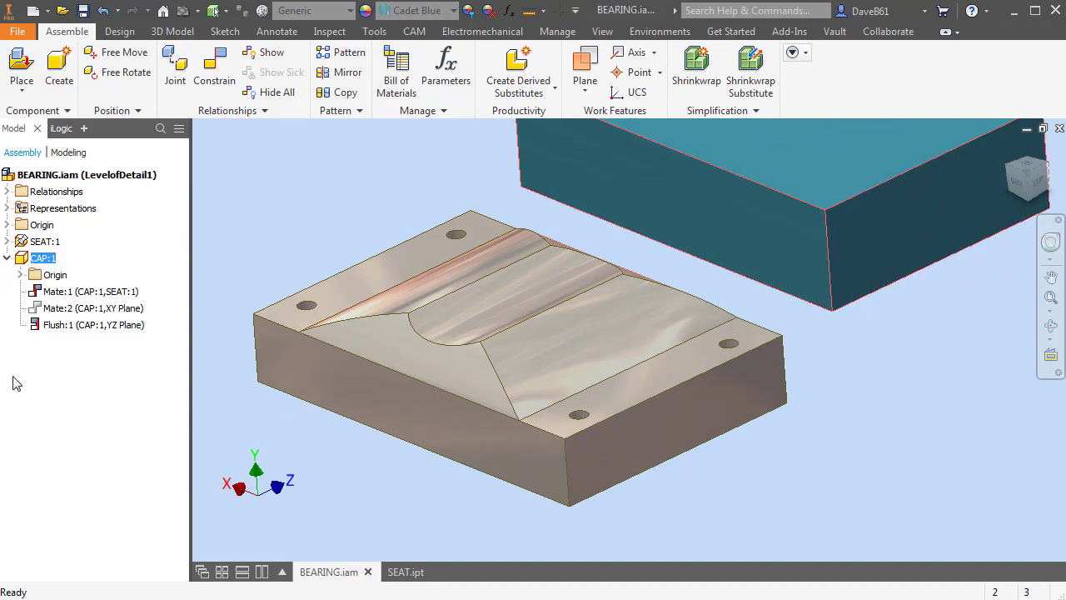
click(51, 310)
right_click(52, 311)
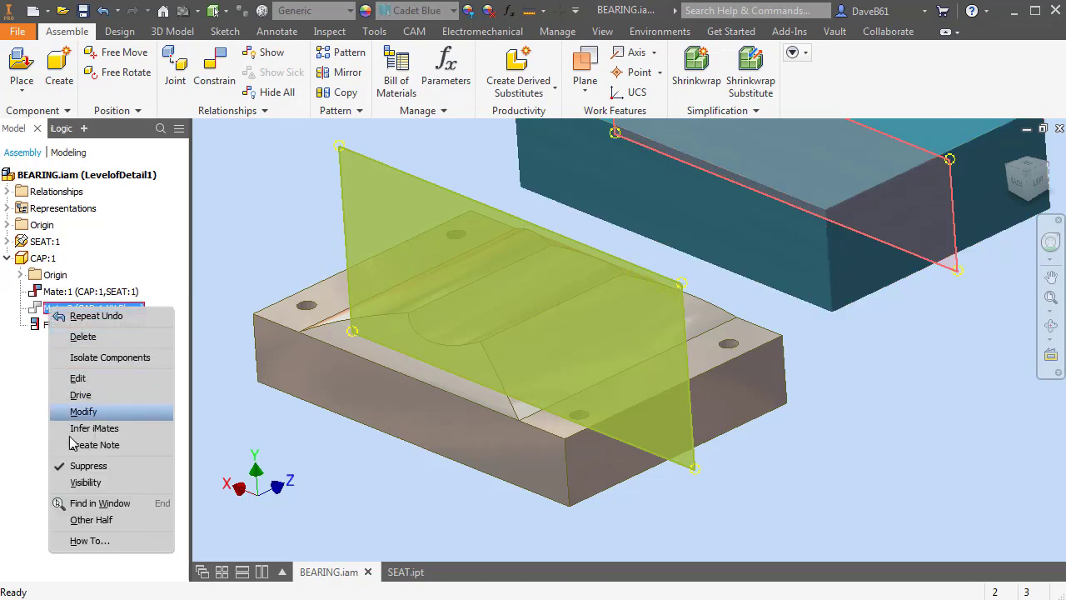
click(77, 470)
scroll(741, 499, down, 5)
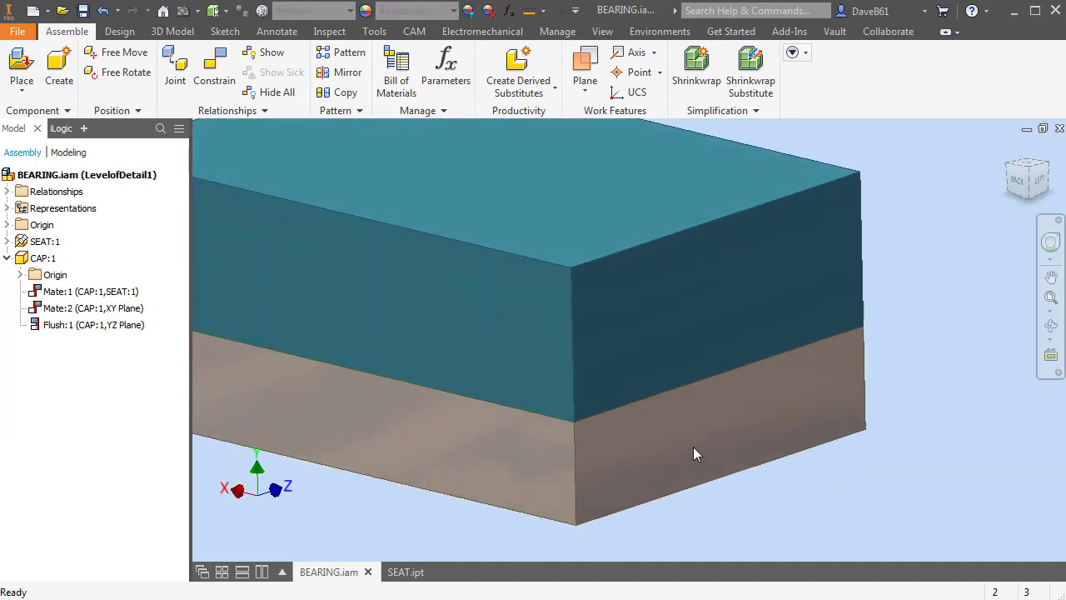
scroll(561, 398, up, 3)
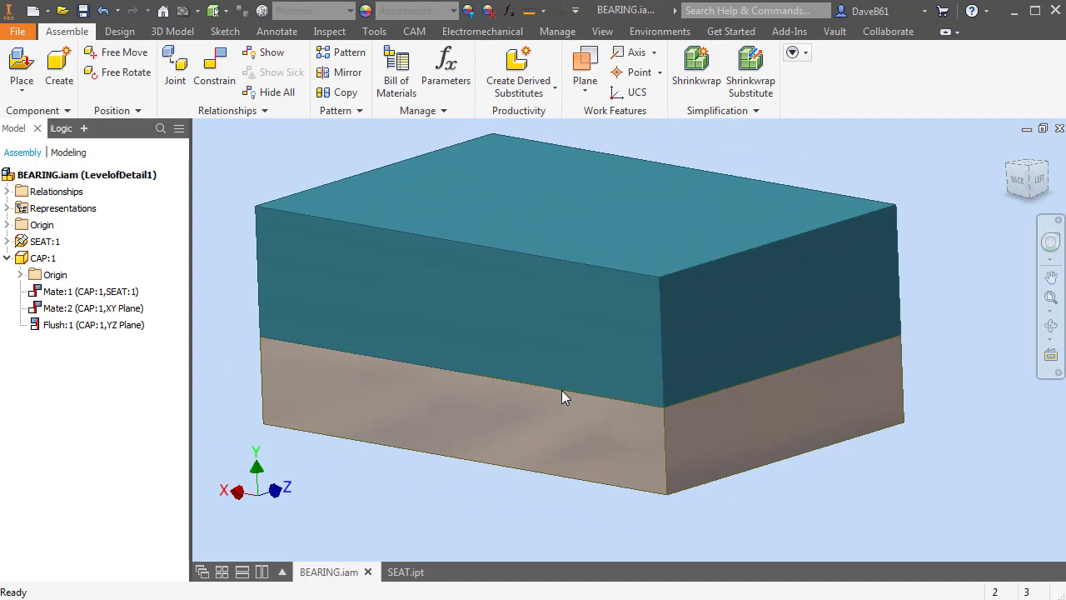
- Edit the cap in place and copy the seat body into it as a new associative surface
double_click(23, 261)
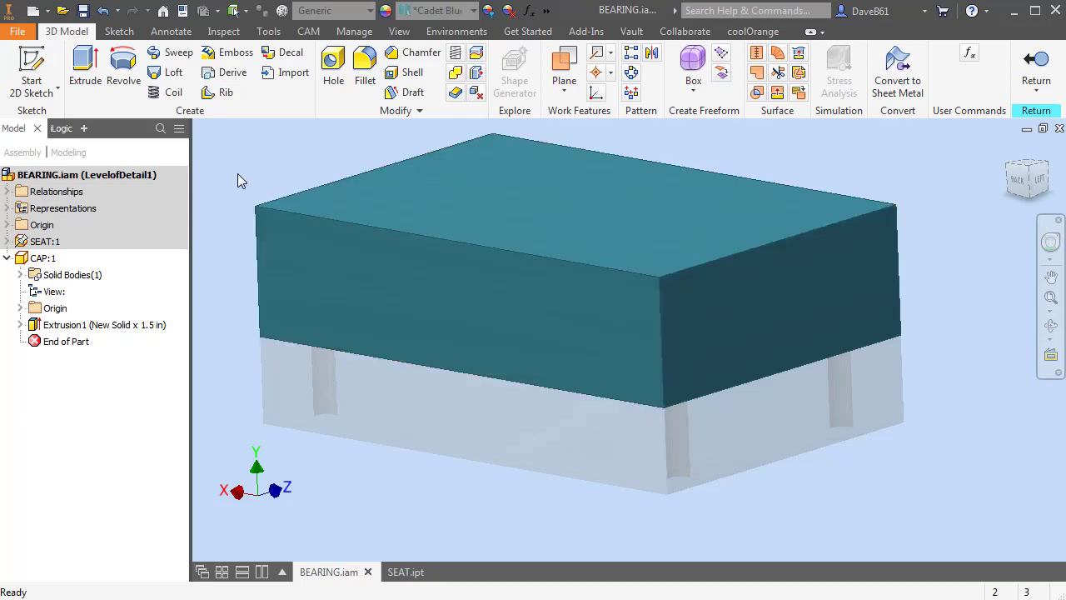
click(421, 114)
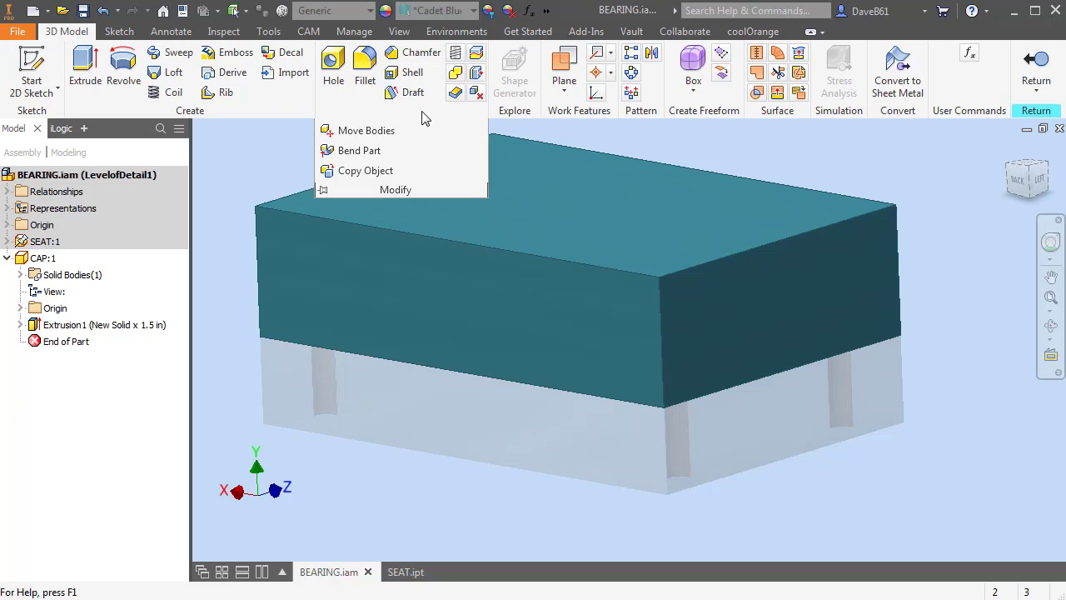
click(364, 172)
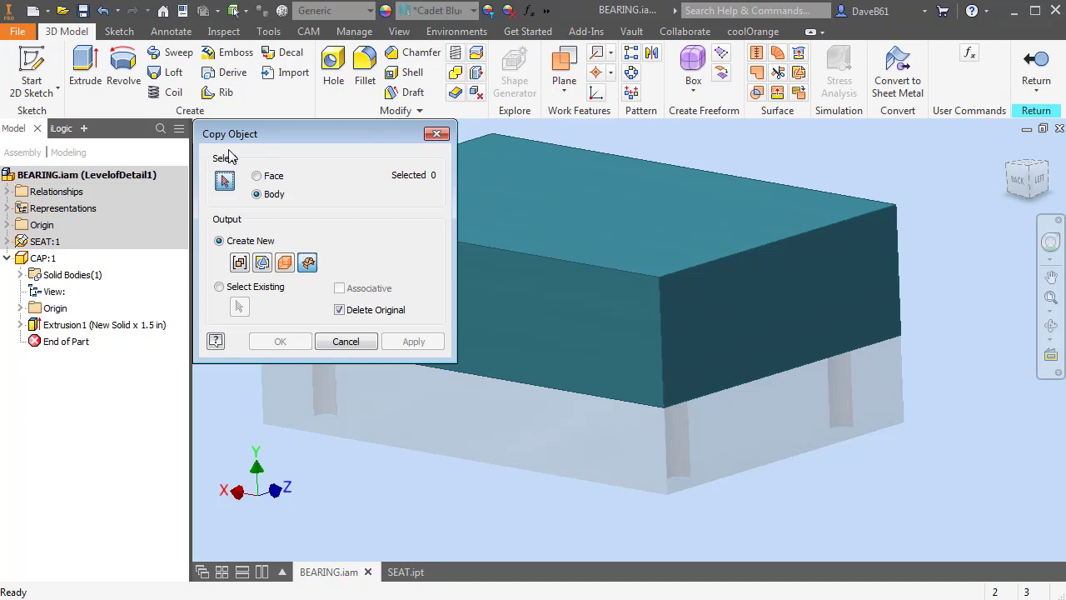
drag(273, 133, 151, 134)
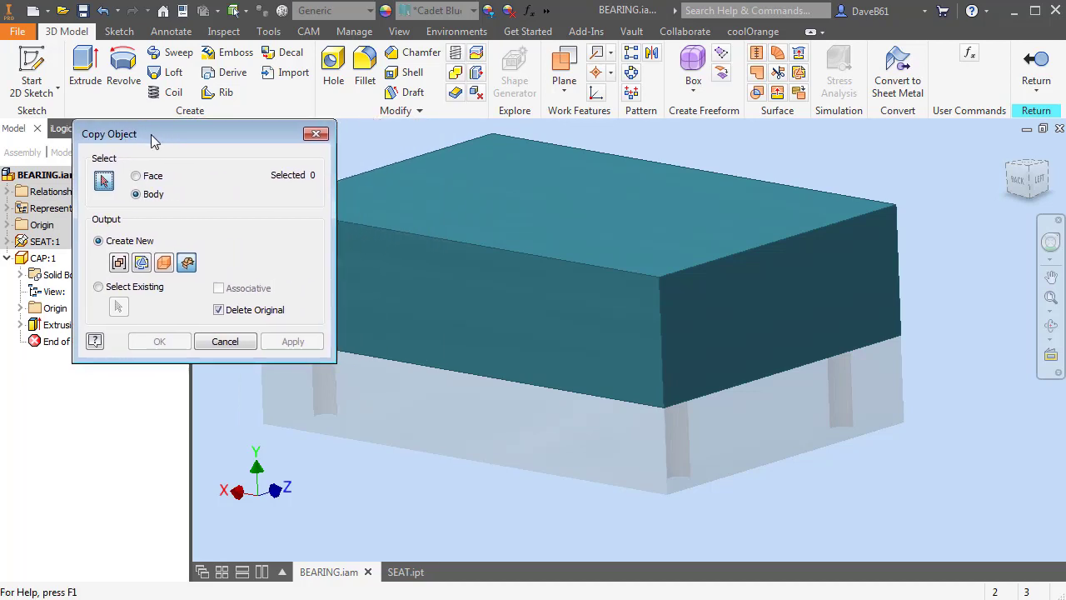
click(137, 193)
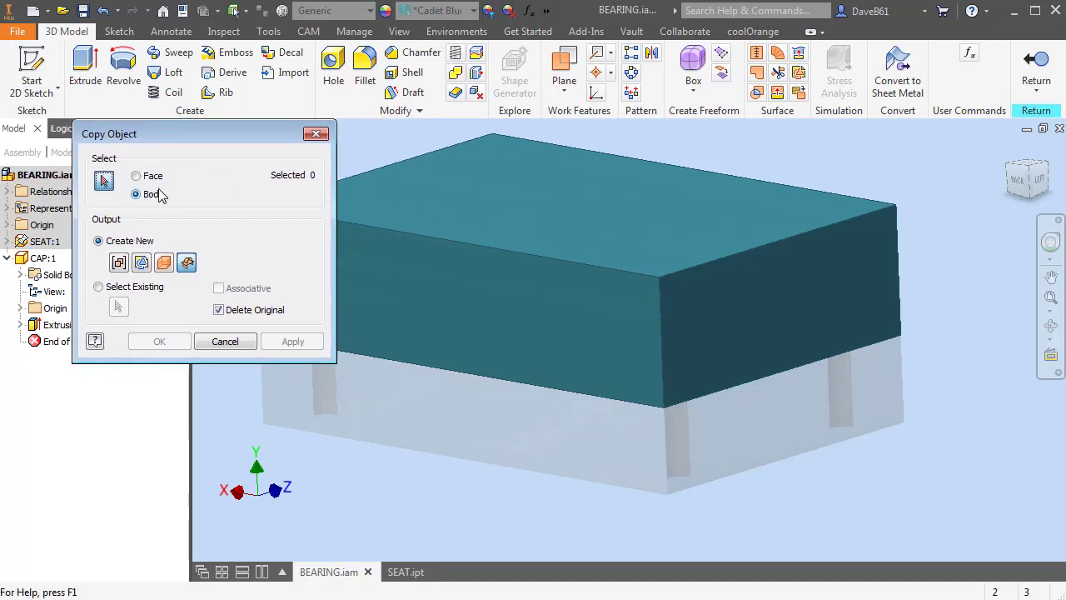
click(165, 263)
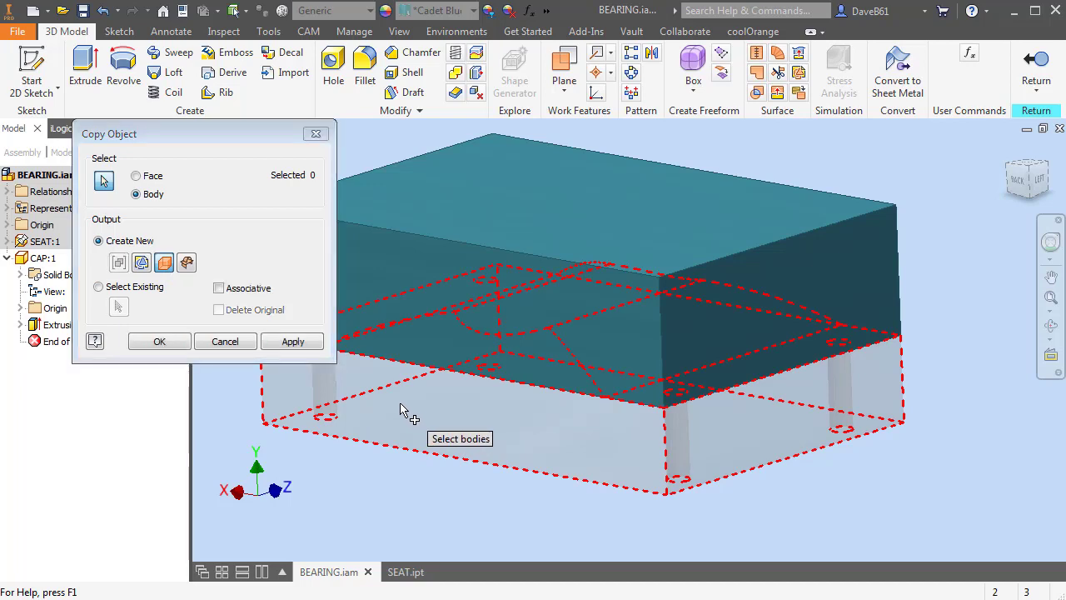
click(399, 408)
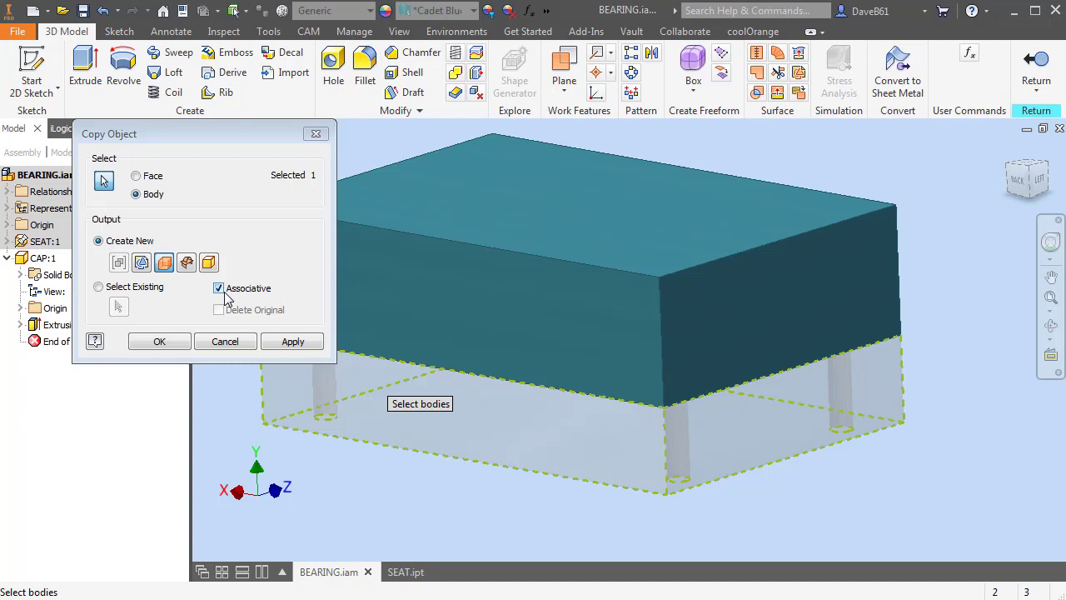
click(293, 341)
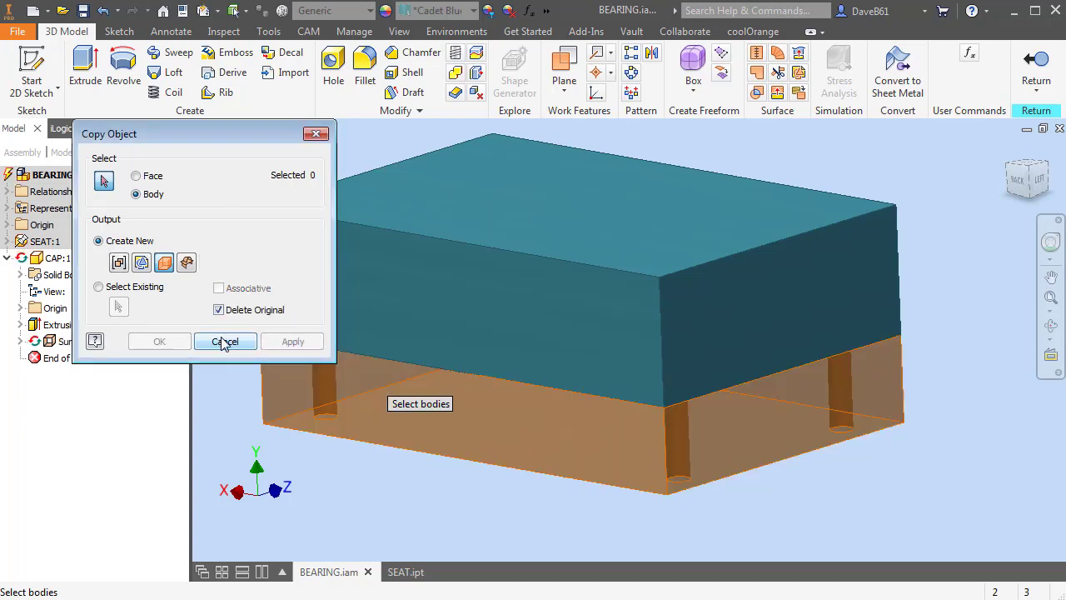
click(223, 341)
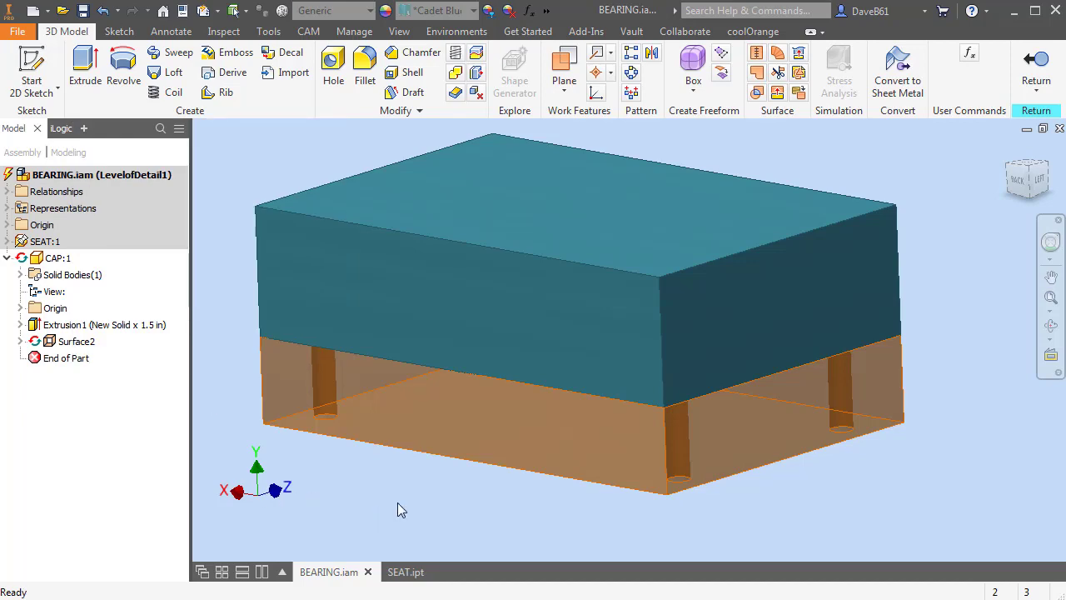
- Set up a Sculpt on the cap with the copied seat surface, using the remove operation
key(F6)
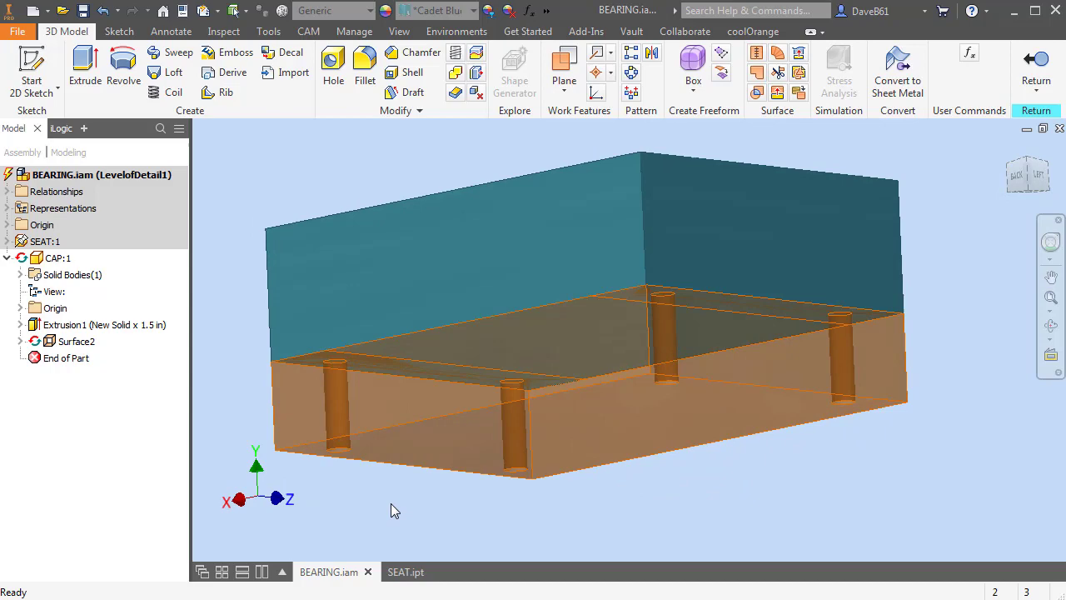
key(F5)
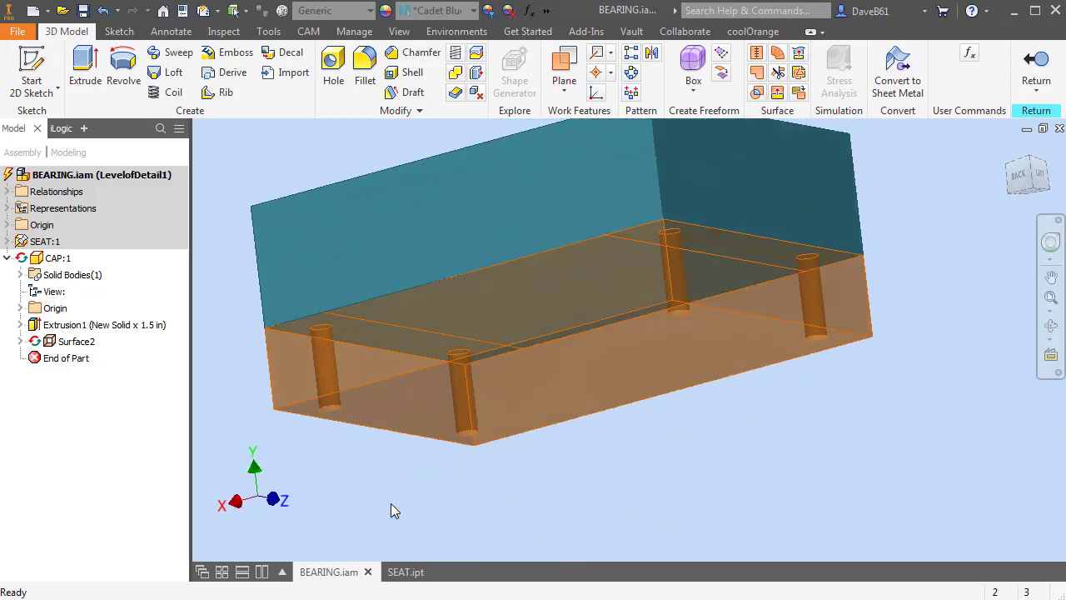
key(F5)
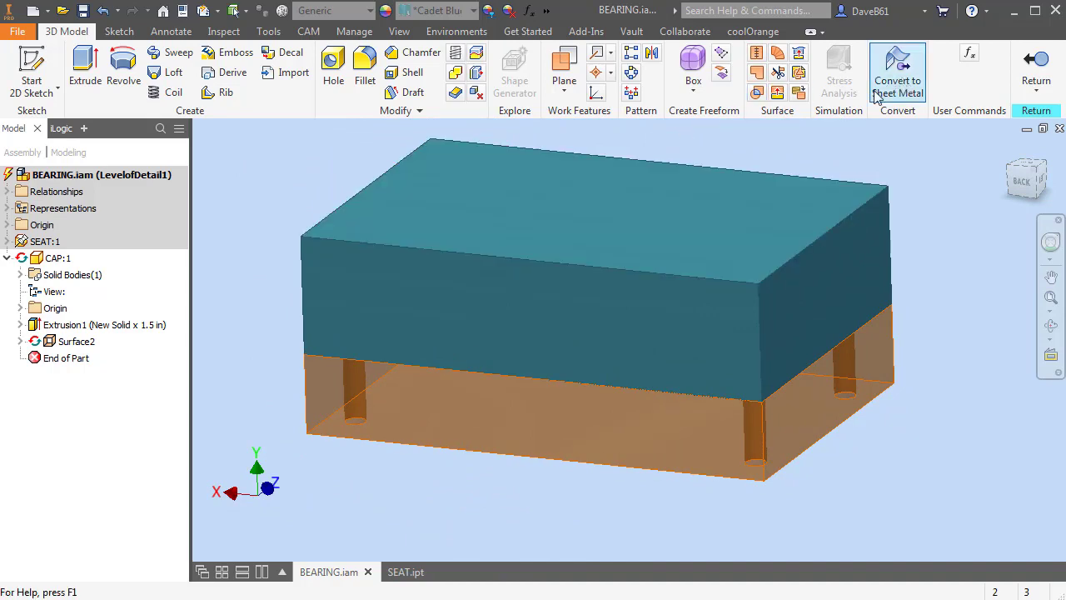
click(758, 95)
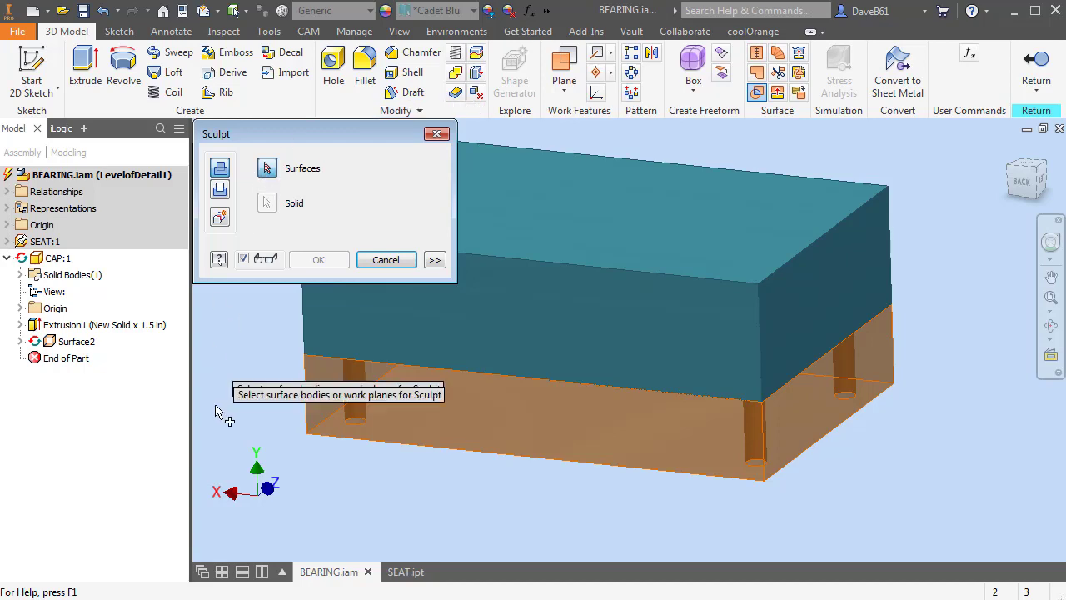
mouse_move(502, 428)
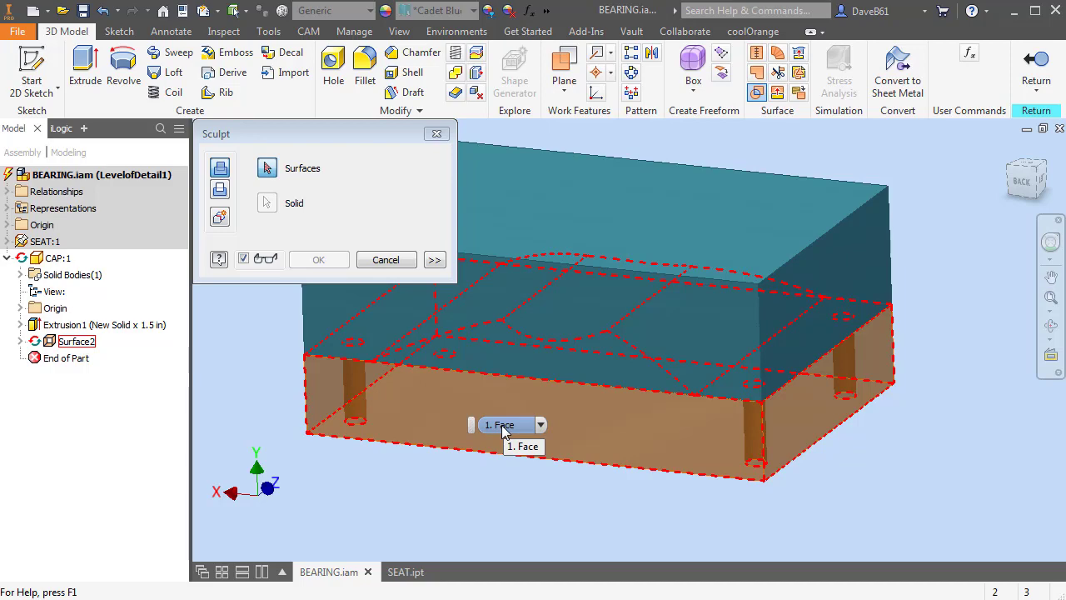
click(437, 401)
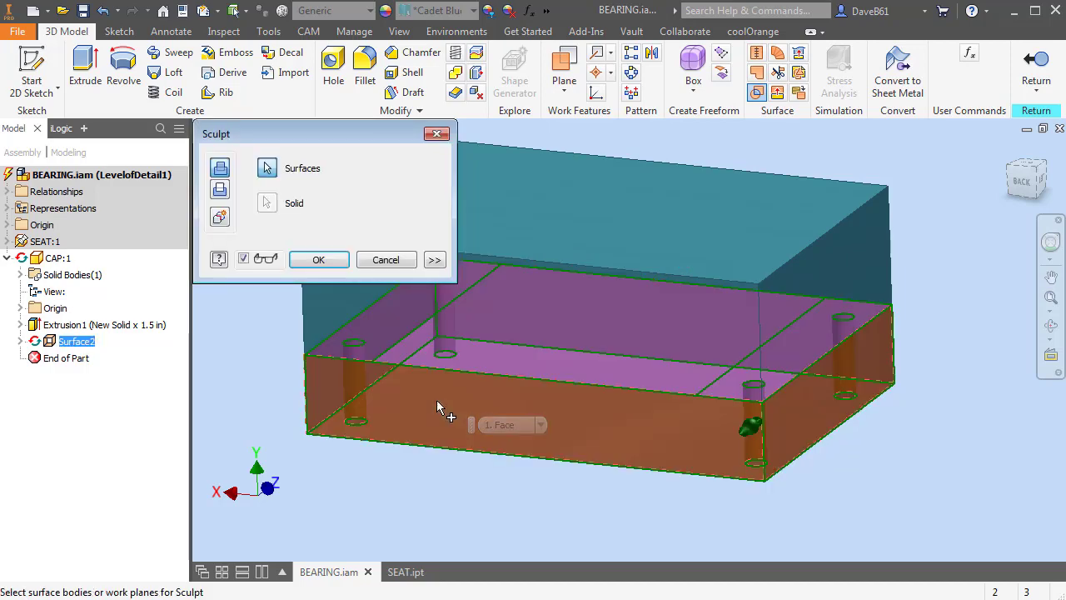
click(220, 190)
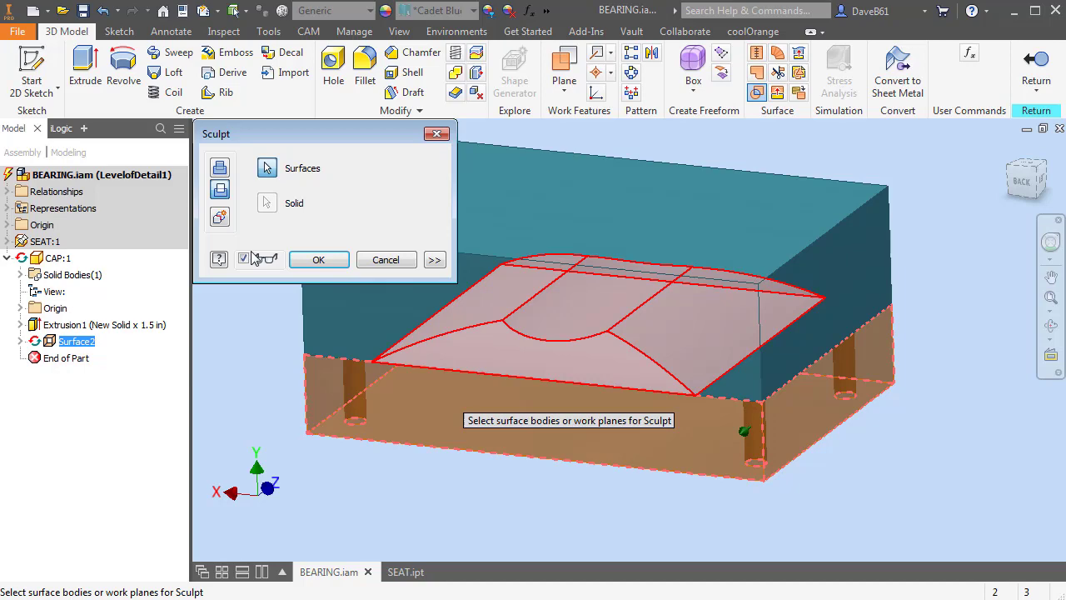
scroll(495, 488, up, 2)
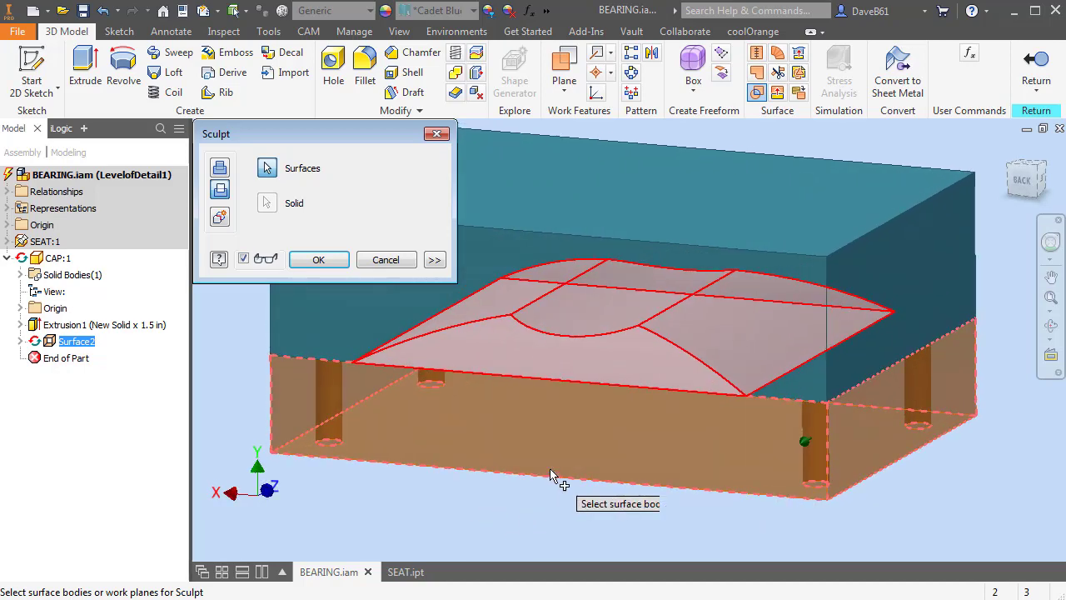
- Try the opposite removal side for the Sculpt surface and restore the original side
click(435, 260)
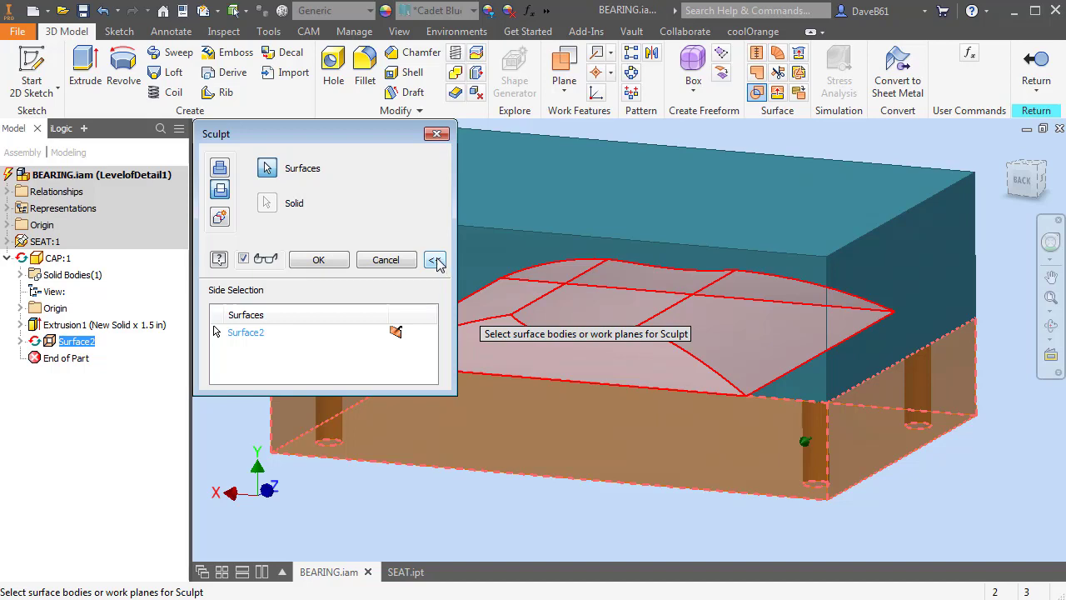
click(406, 334)
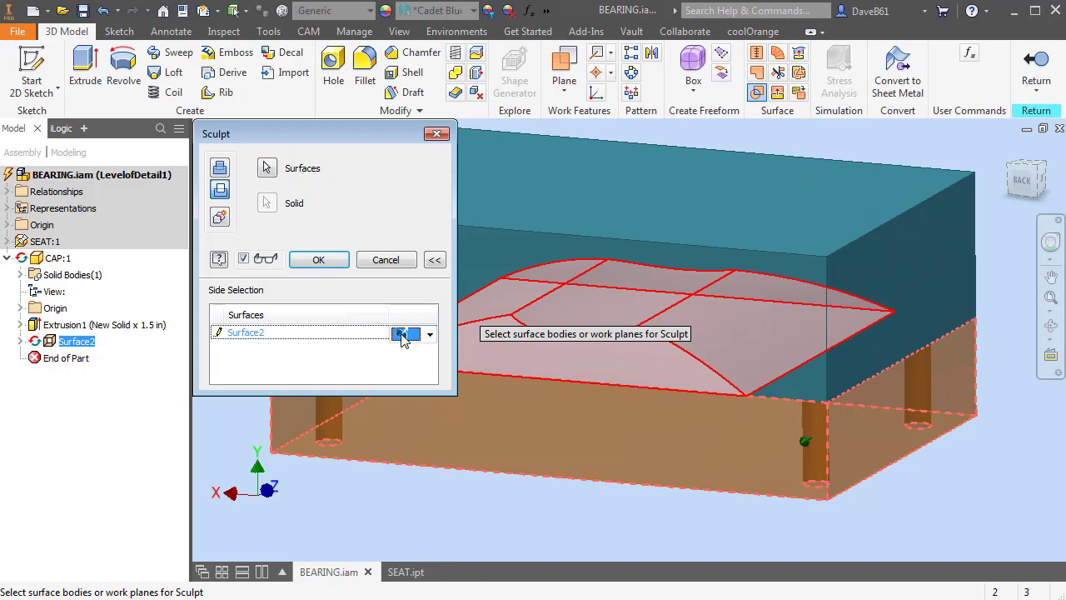
click(430, 334)
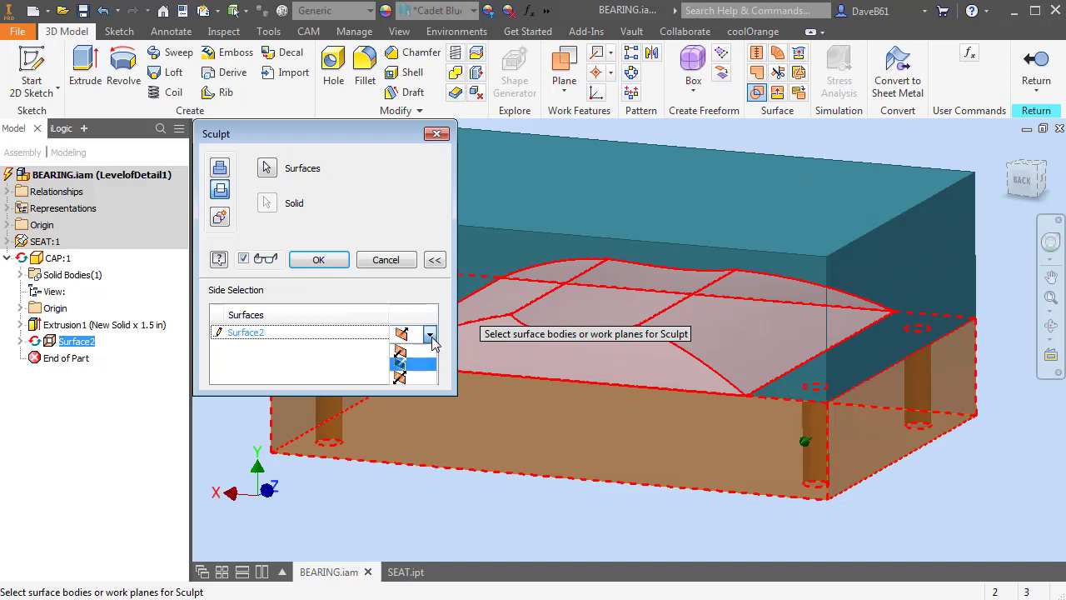
click(419, 358)
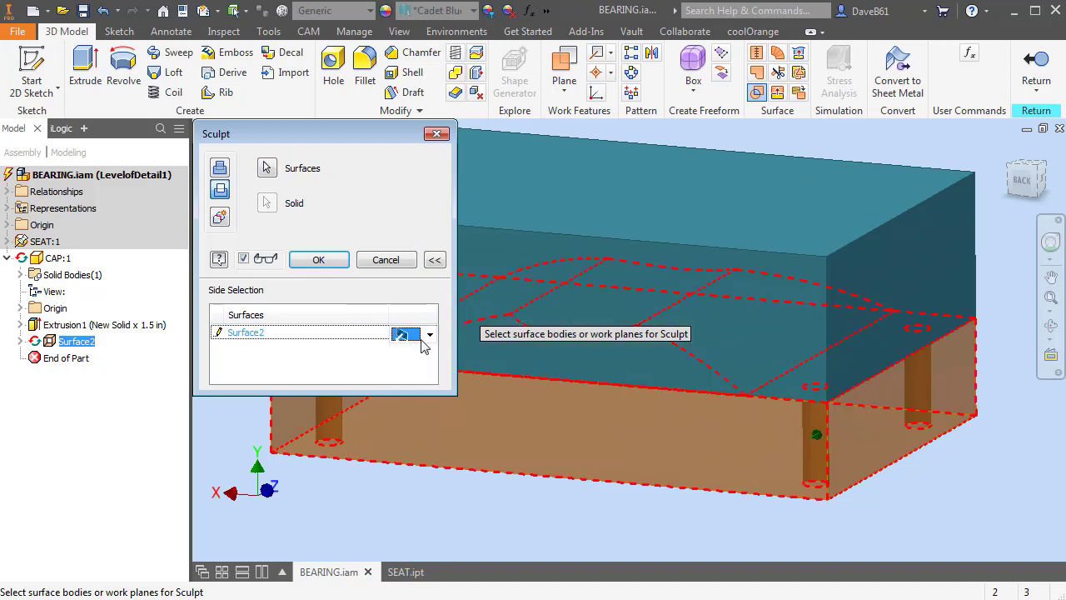
click(429, 334)
click(409, 365)
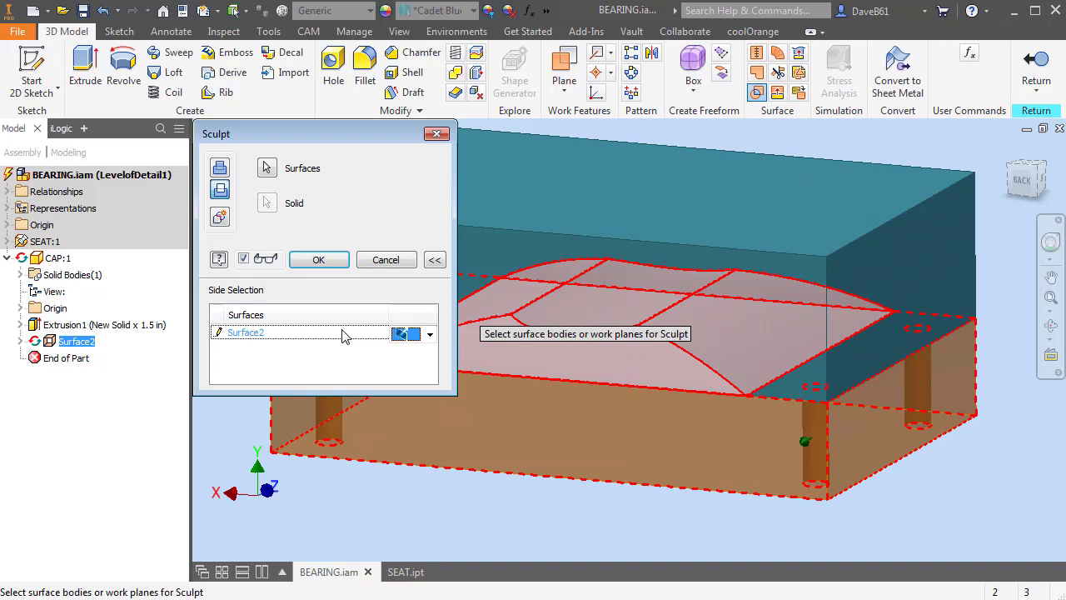
- Apply the Sculpt cut to the cap and inspect the resulting cavity on its underside
click(321, 260)
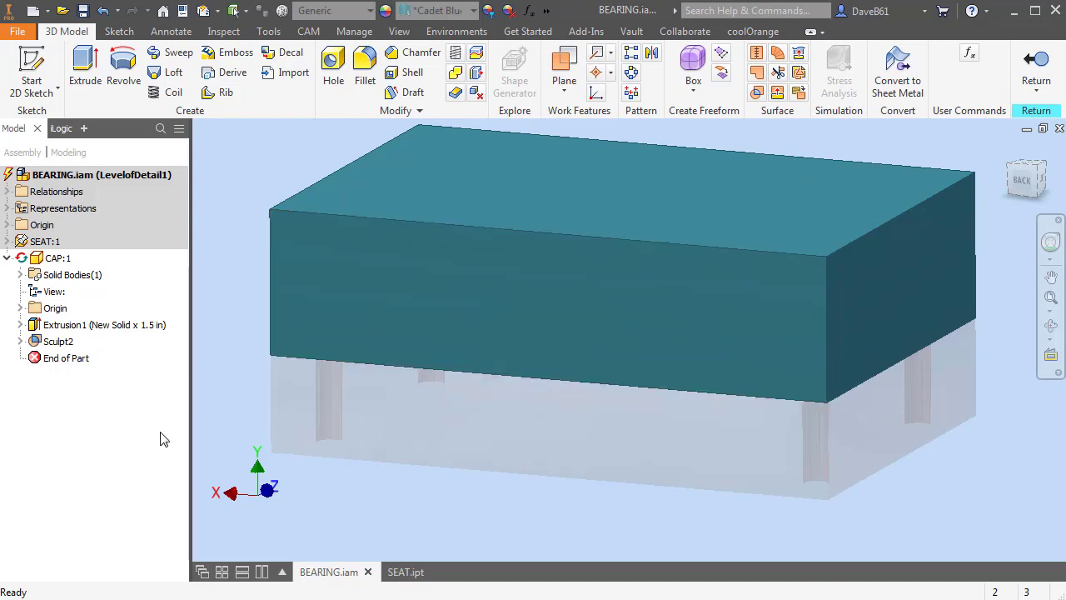
key(F5)
key(F5)
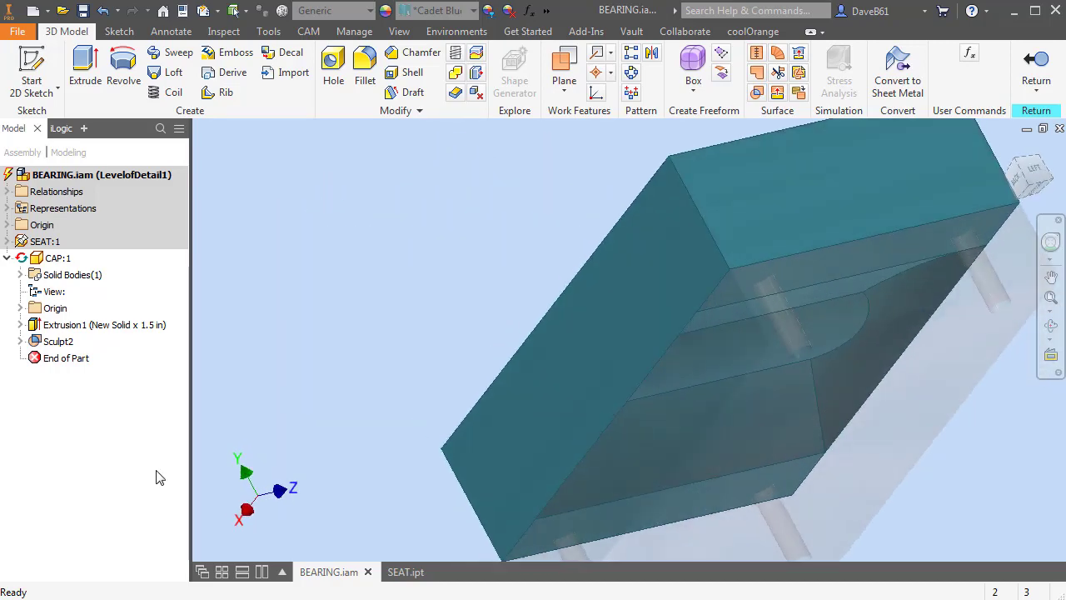
key(F5)
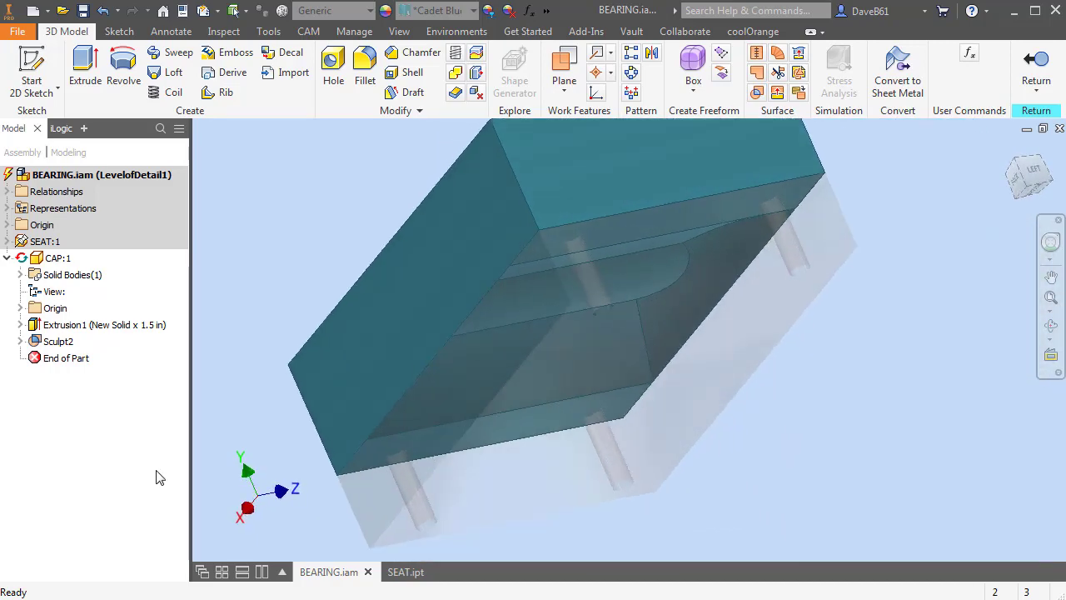
- Return to the assembly and hide the seat to inspect the sculpted cavity on the cap's underside
key(F5)
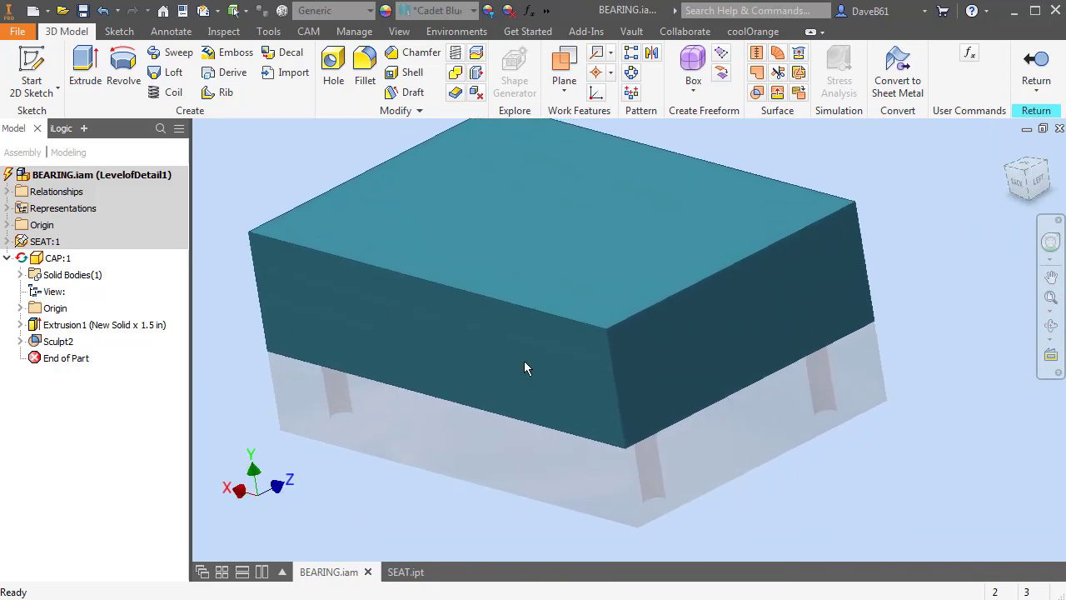
click(1036, 70)
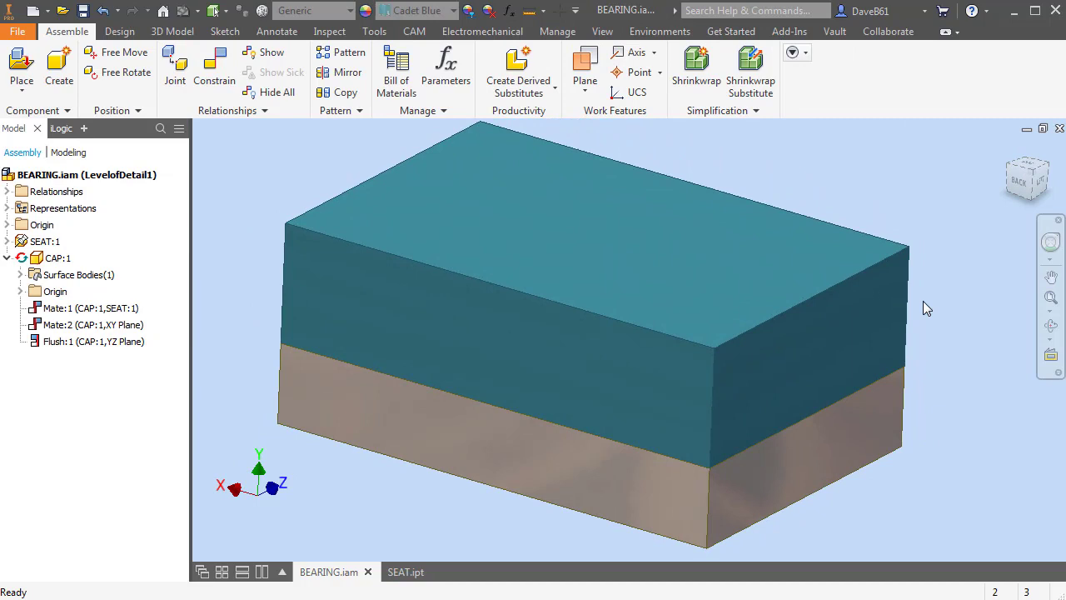
click(30, 244)
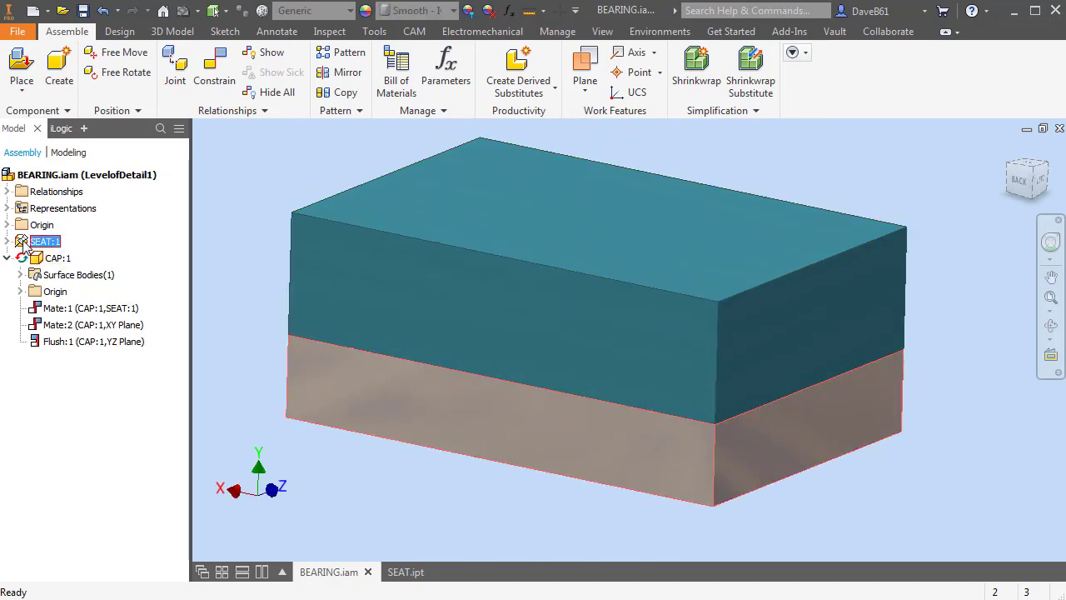
right_click(24, 243)
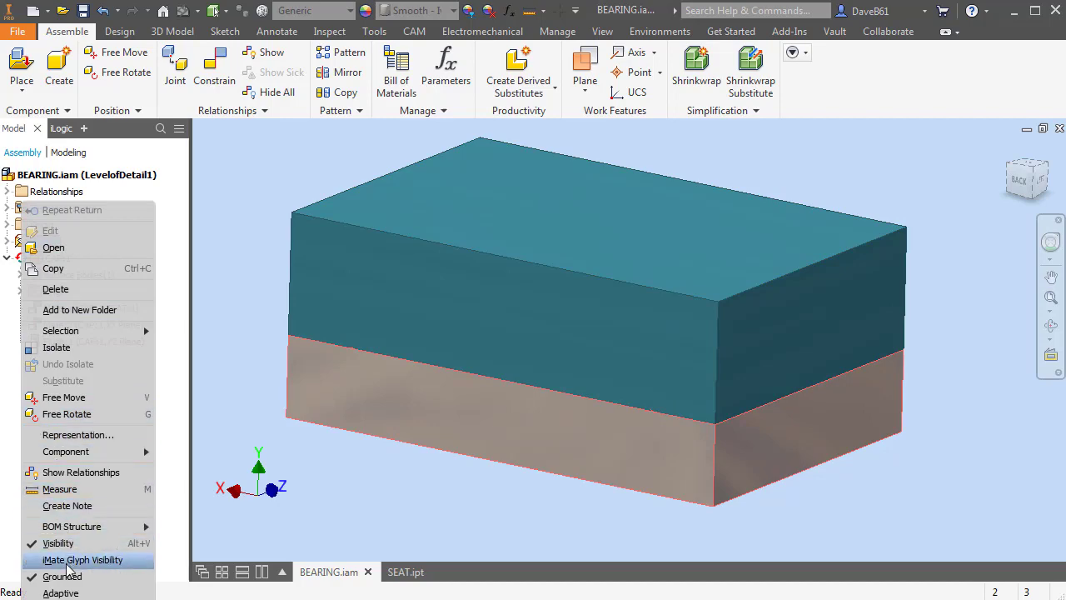
click(58, 542)
shift+middle_drag(250, 523, 862, 533)
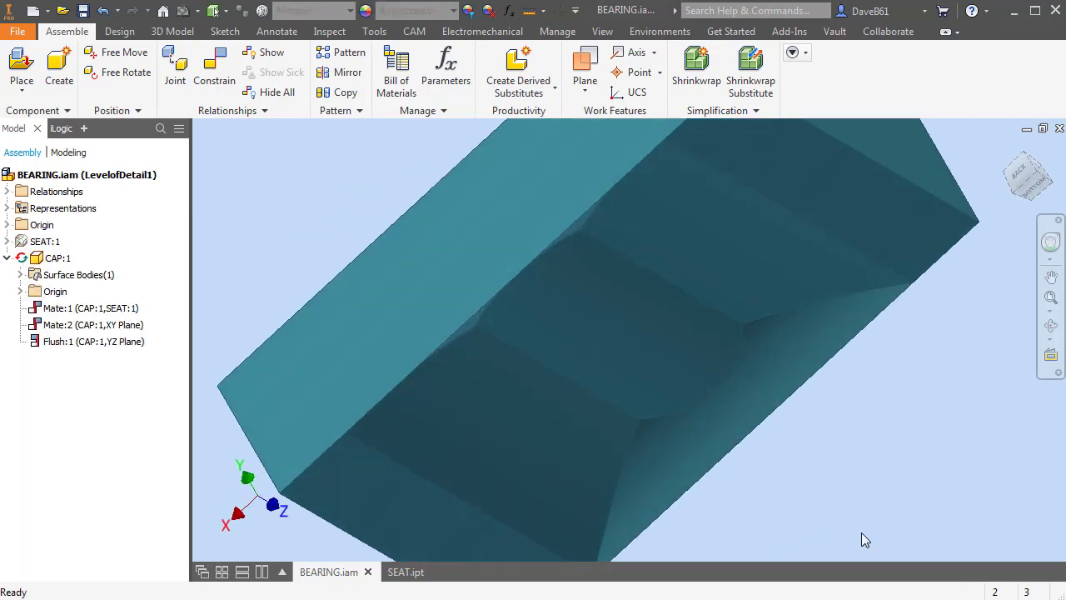
key(F5)
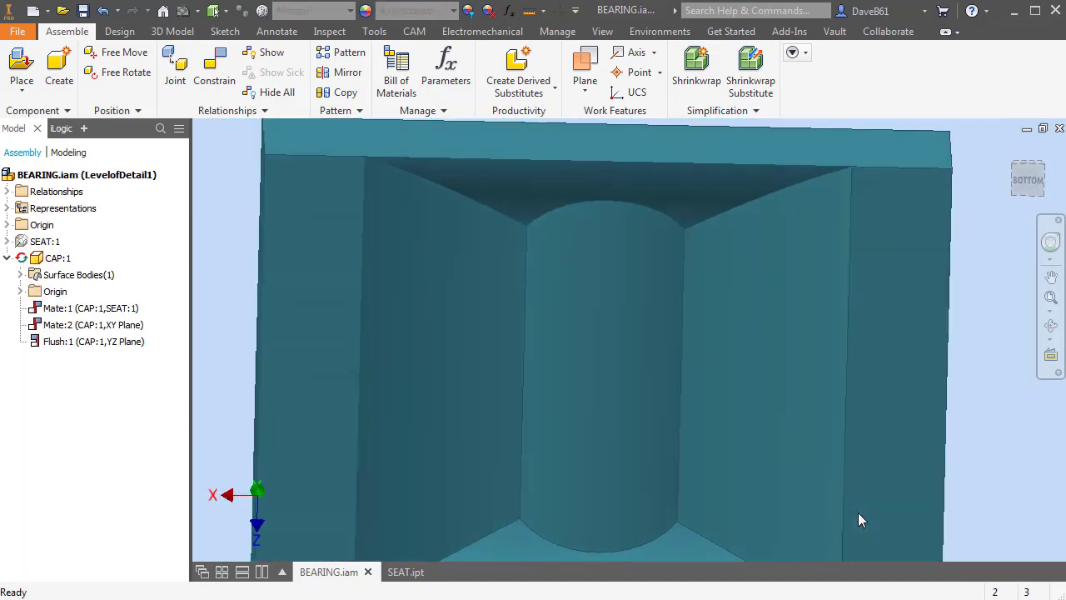
key(F5)
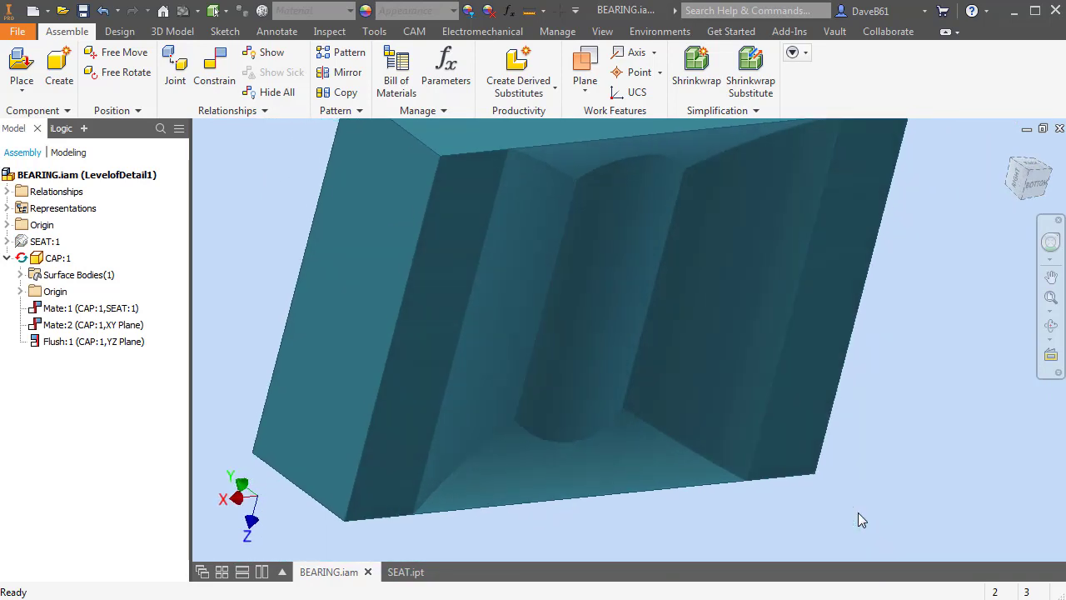
key(F5)
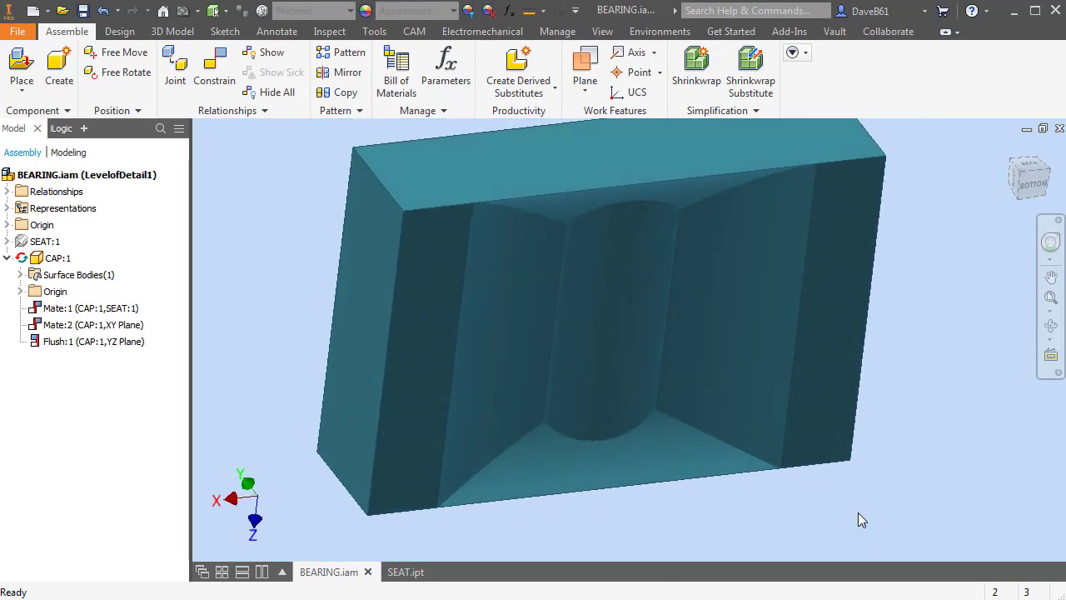
key(F5)
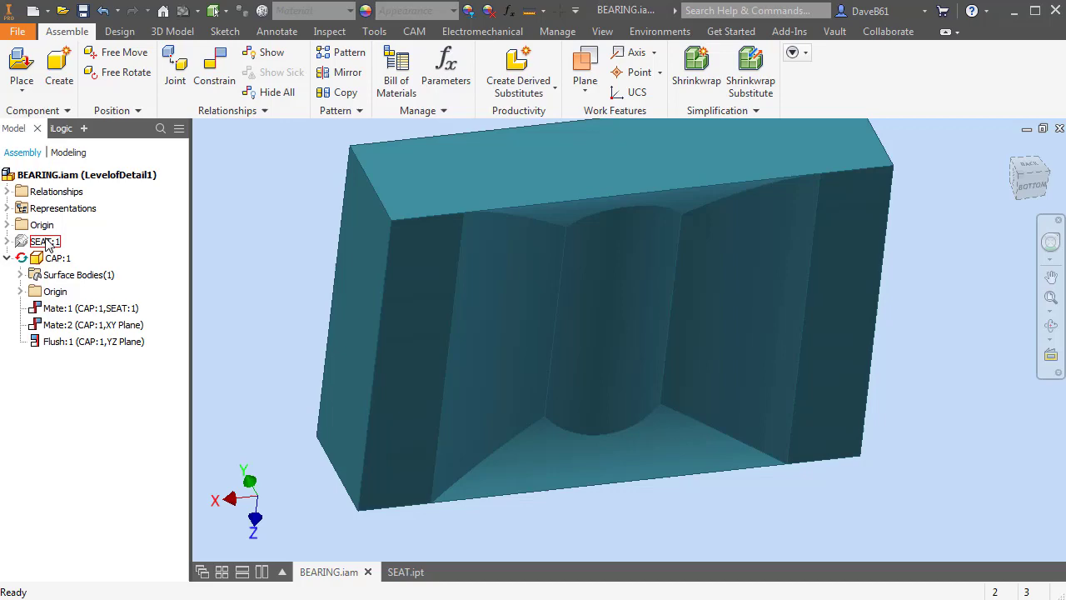
right_click(47, 242)
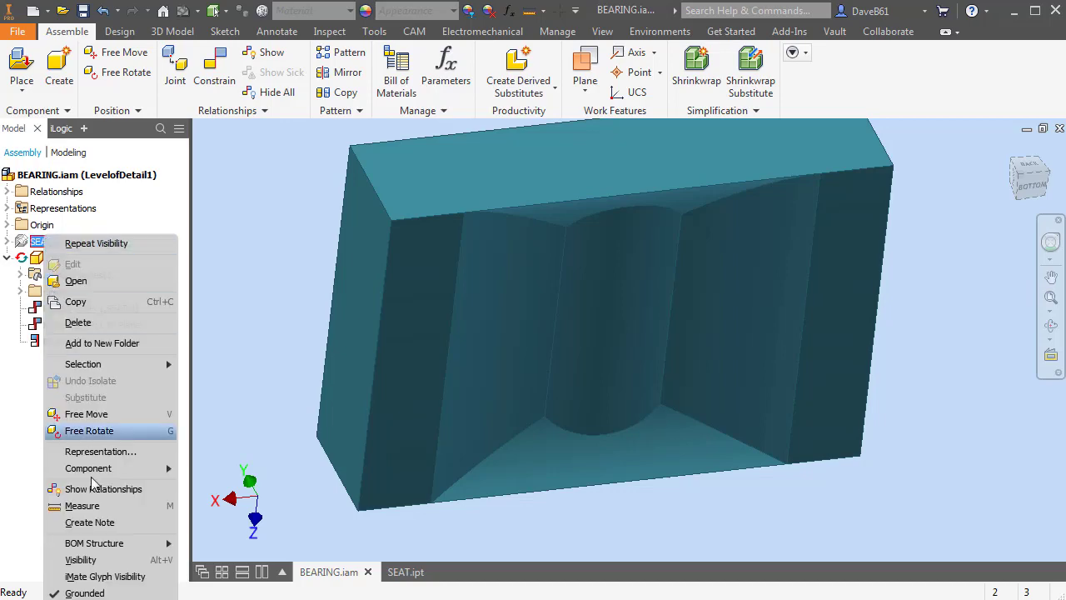
click(268, 241)
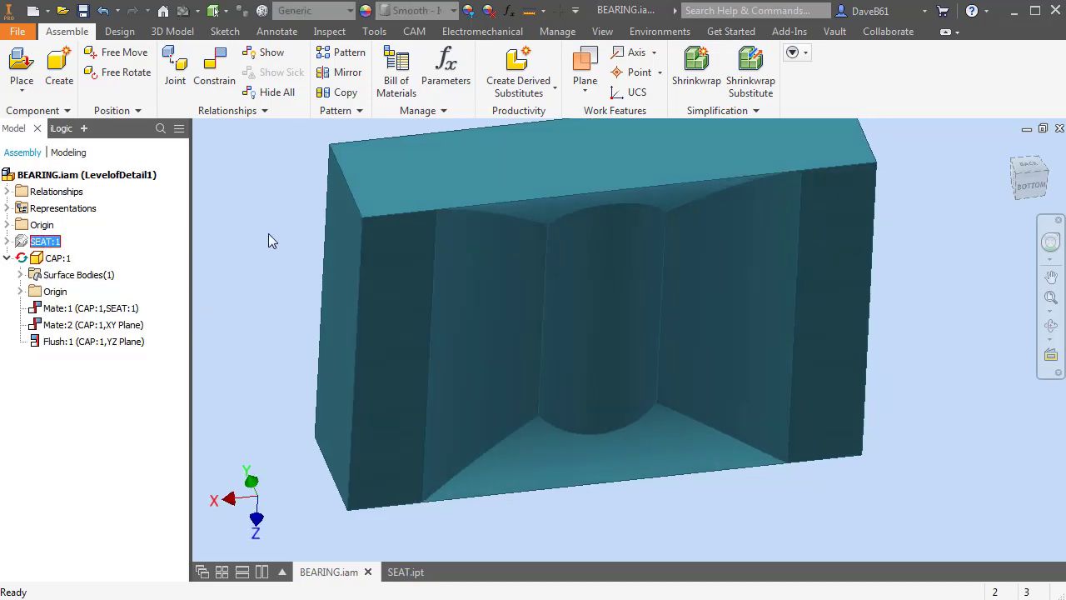
double_click(493, 345)
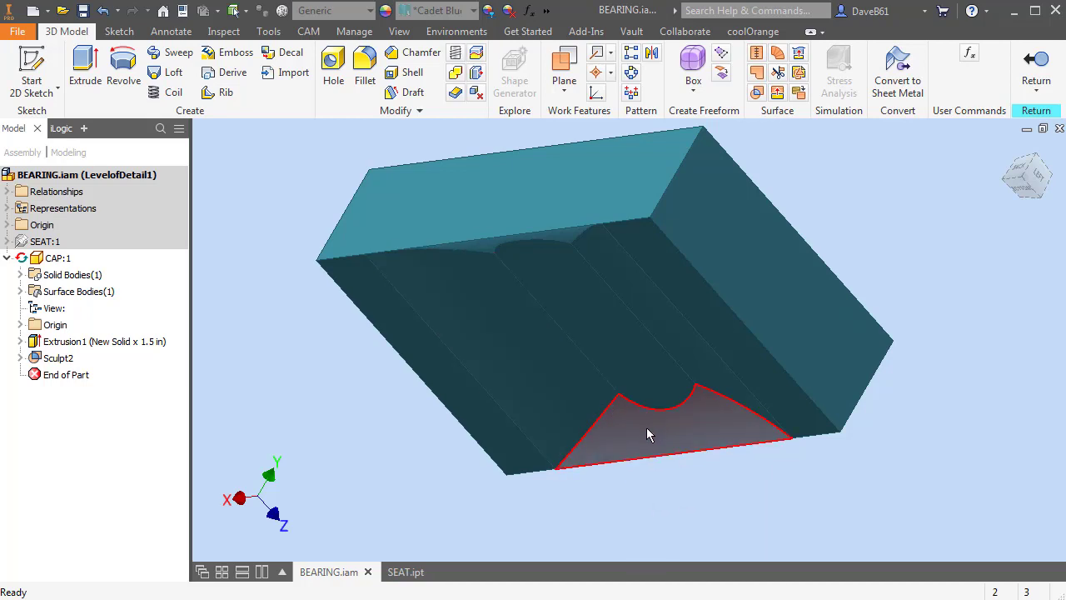
click(476, 94)
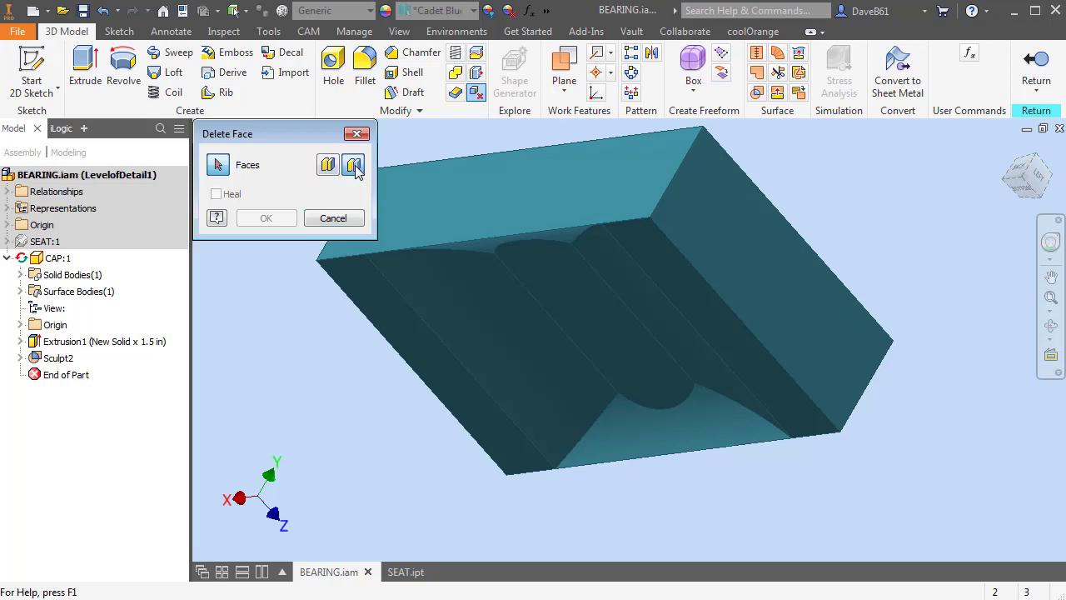
click(354, 166)
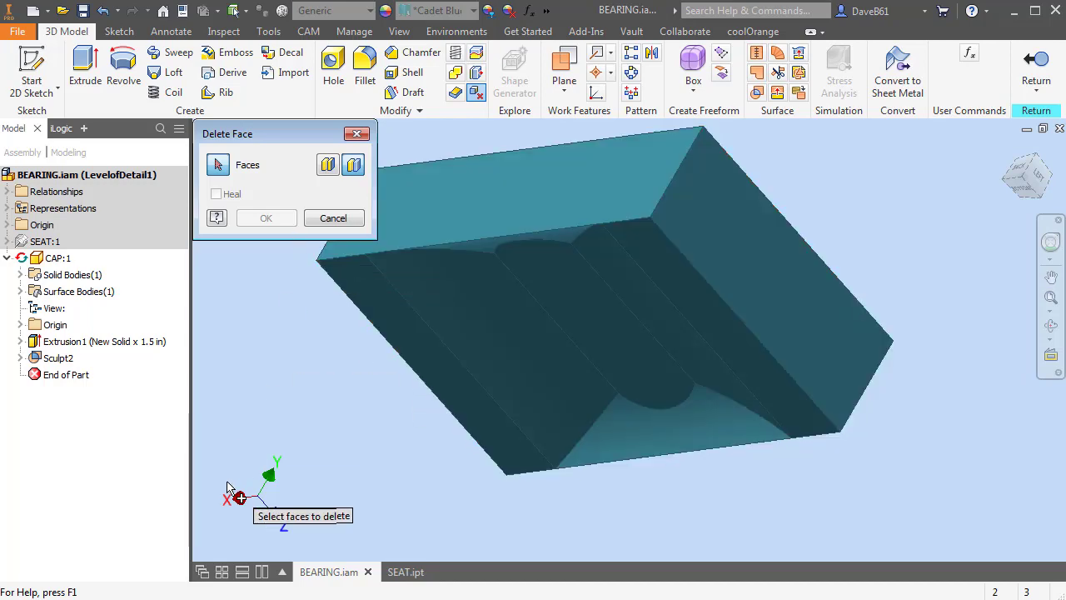
click(331, 223)
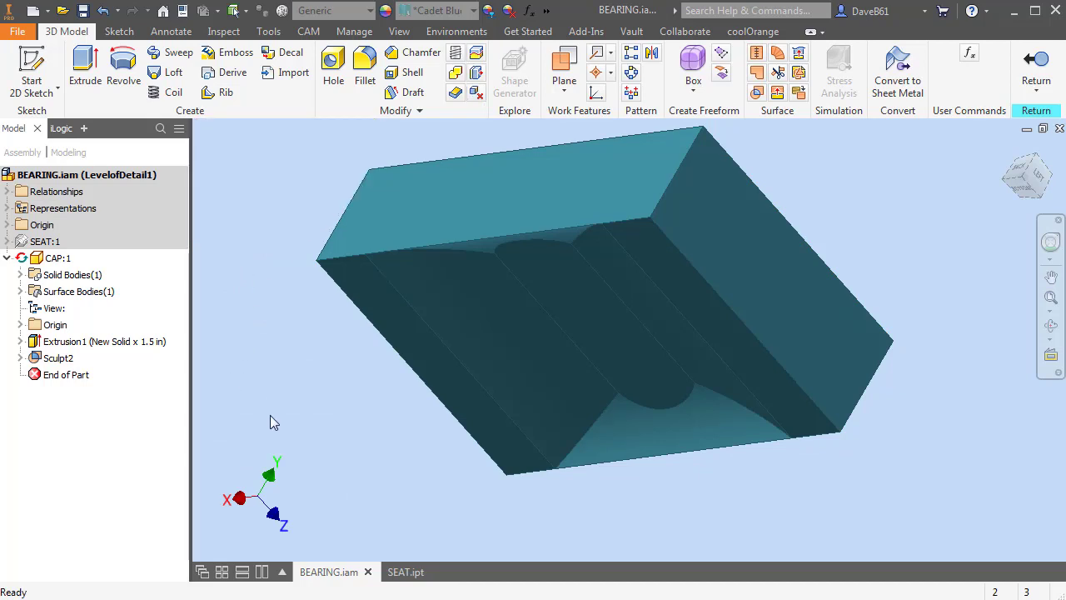
key(F6)
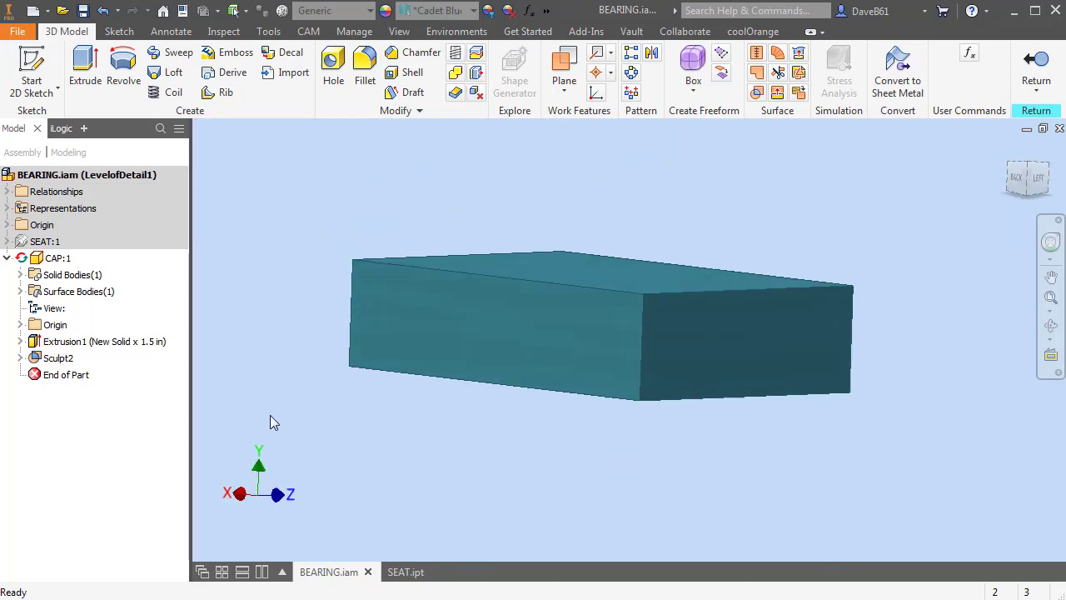
key(F5)
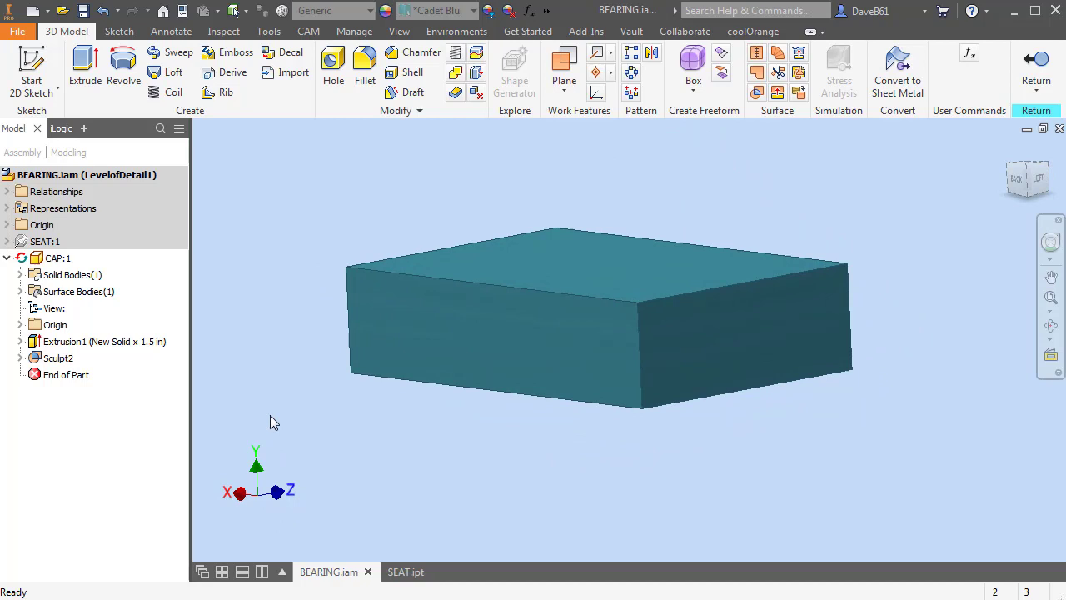
key(F5)
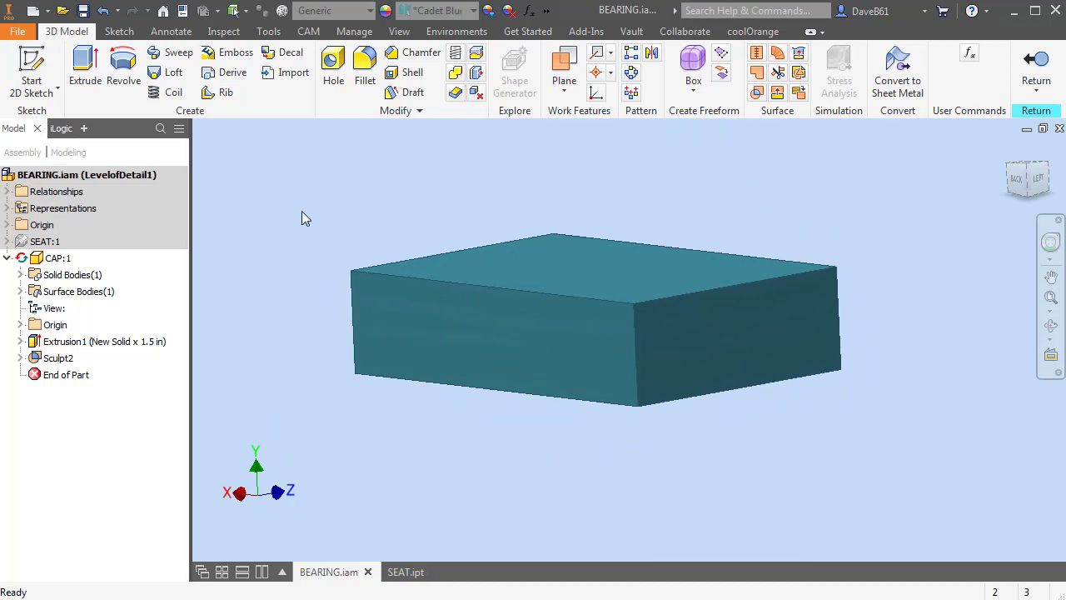
click(1036, 71)
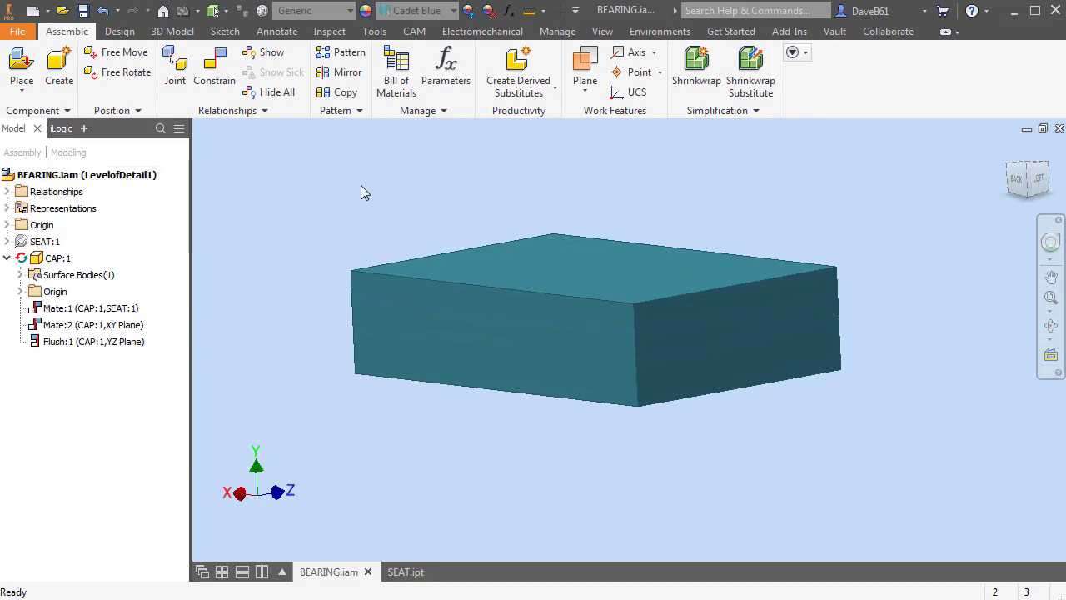
- Make the seat visible again in the assembly
key(F5)
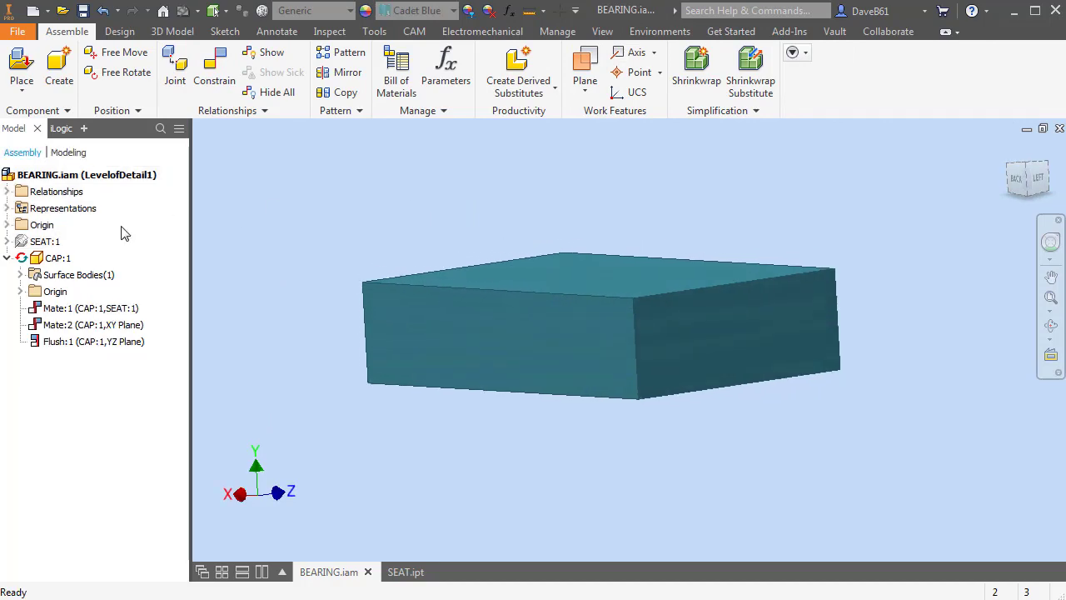
right_click(44, 241)
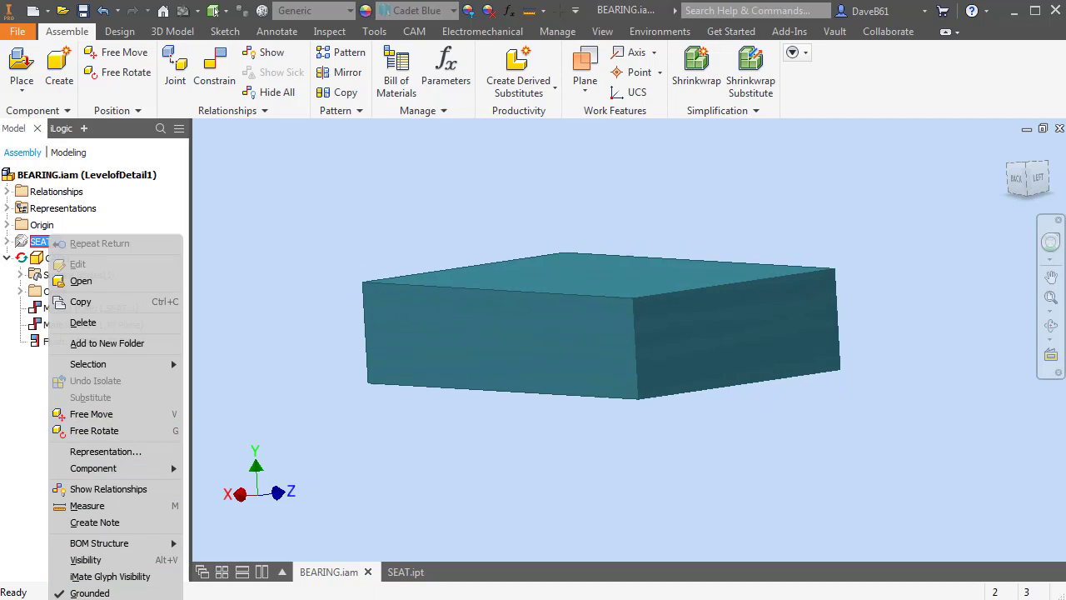
click(92, 560)
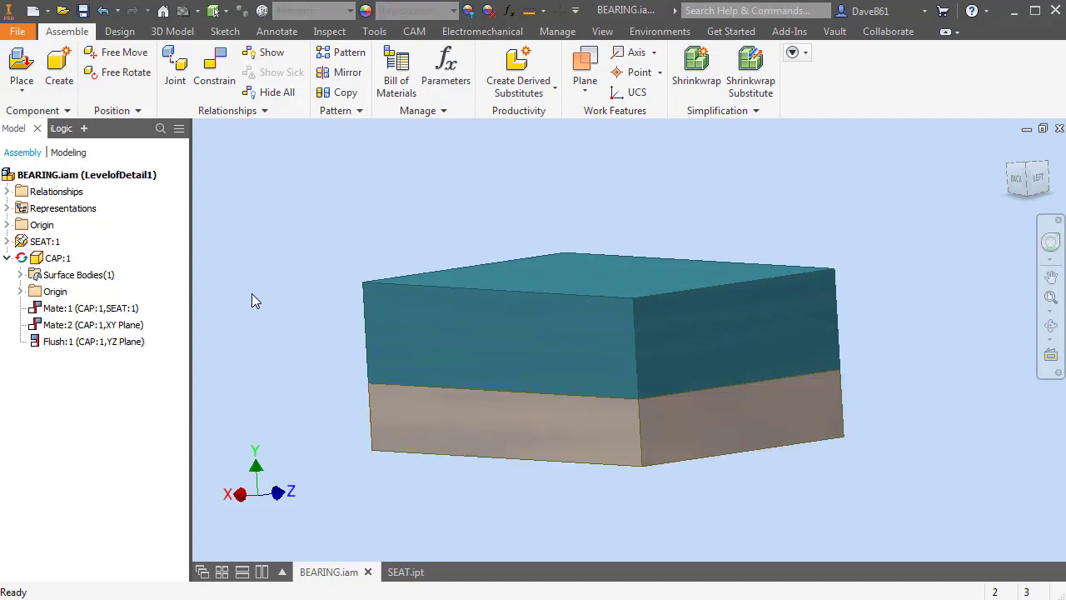
- Suppress the cap's XY Plane mate, Mate:2
click(65, 325)
right_click(65, 327)
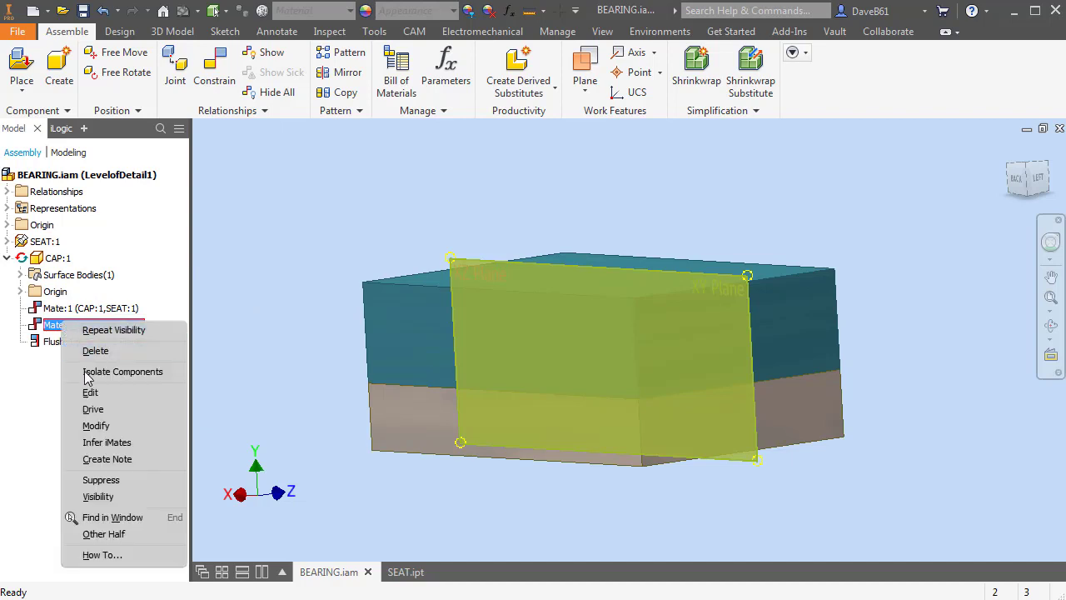
click(101, 480)
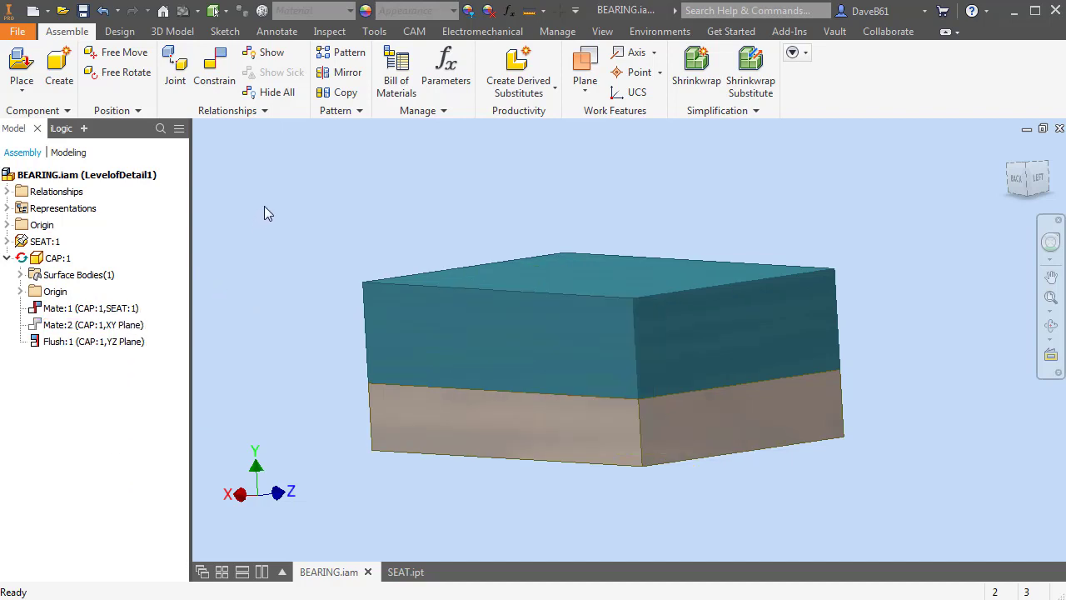
- Slide the cap back and forth along the seat to test how its sculpted underside follows the cap's position
key(F6)
key(F5)
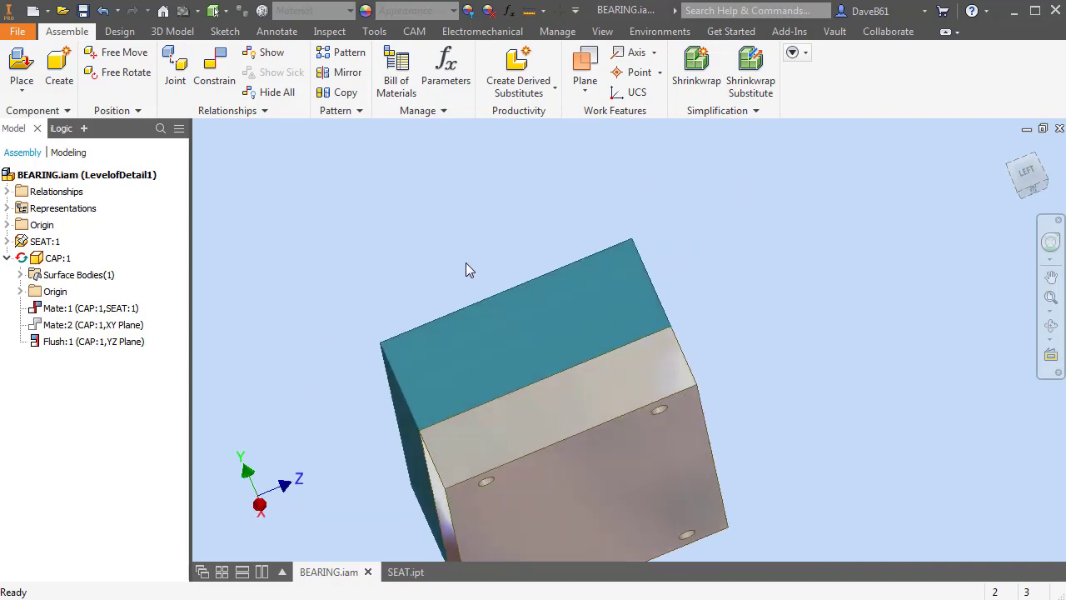
drag(426, 375, 543, 331)
shift+middle_drag(434, 304, 705, 385)
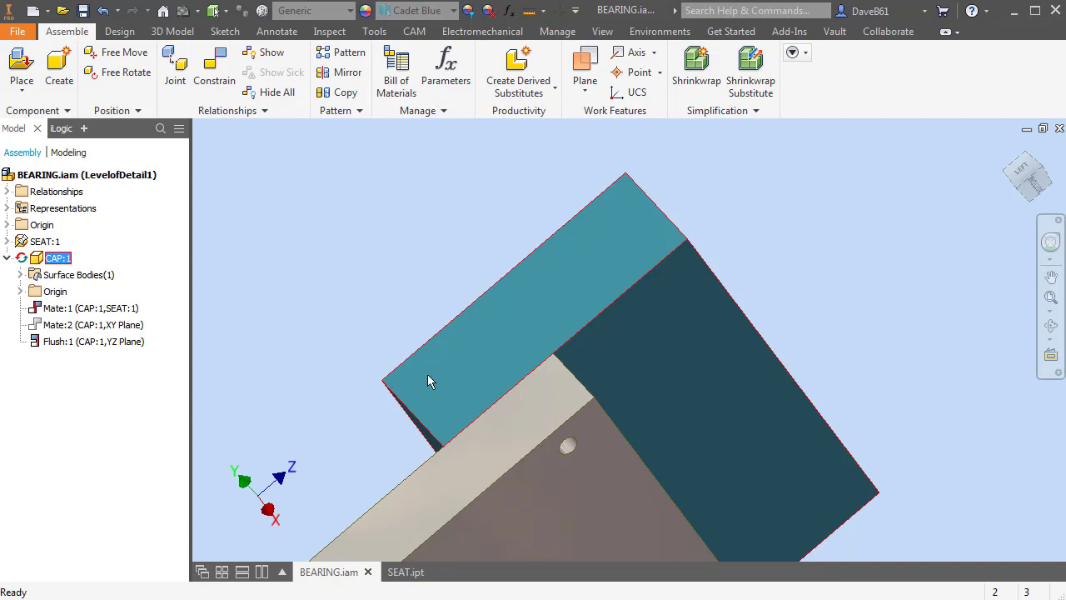
drag(428, 376, 314, 445)
key(F6)
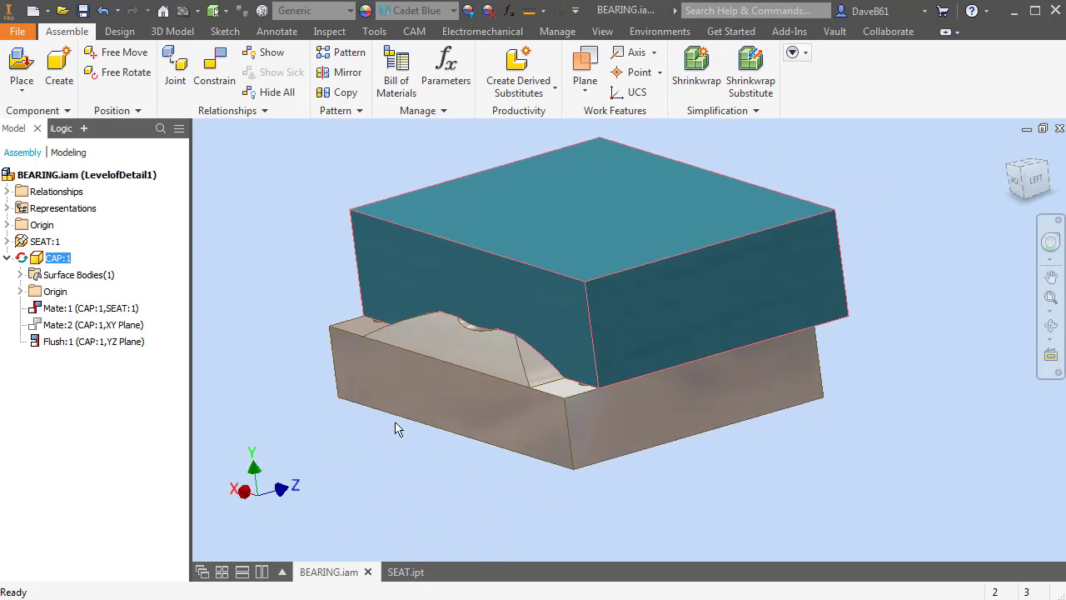
drag(566, 333, 456, 367)
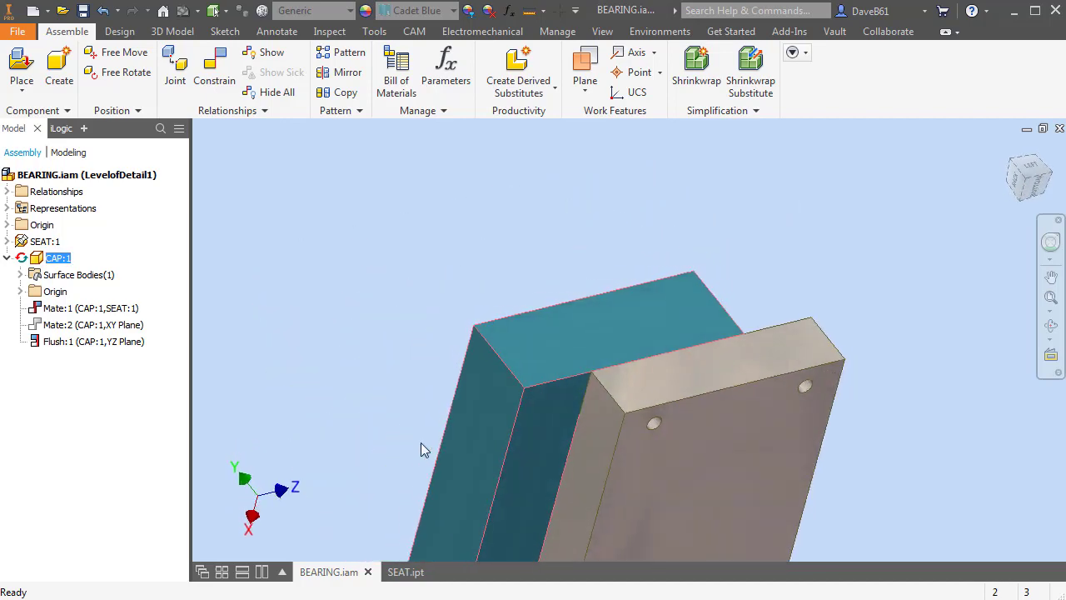
drag(486, 422, 543, 380)
key(F6)
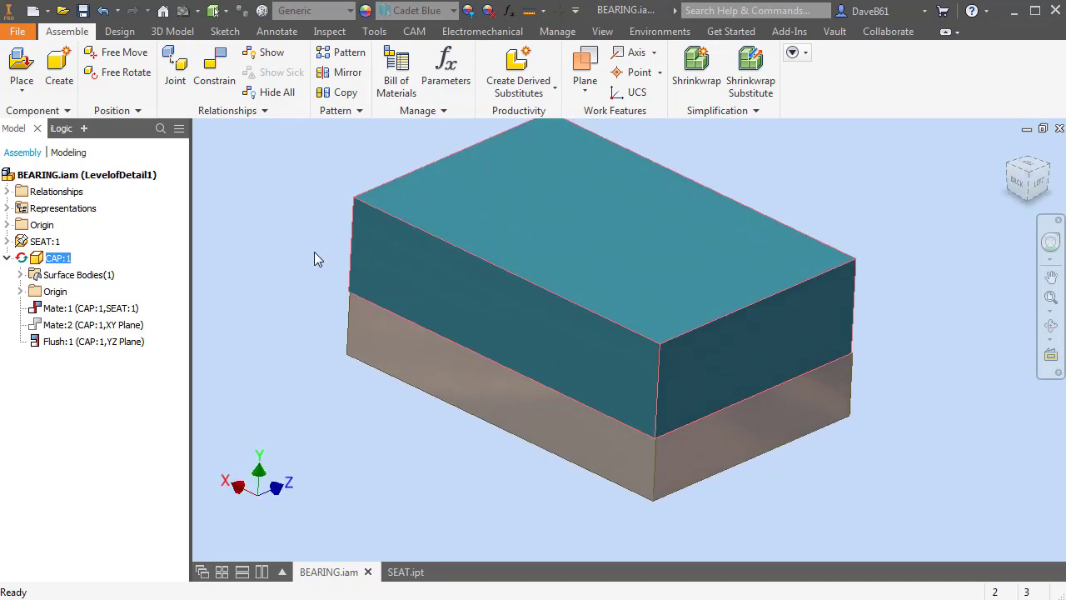
- Unsuppress the cap's XY Plane mate, Mate:2
right_click(92, 325)
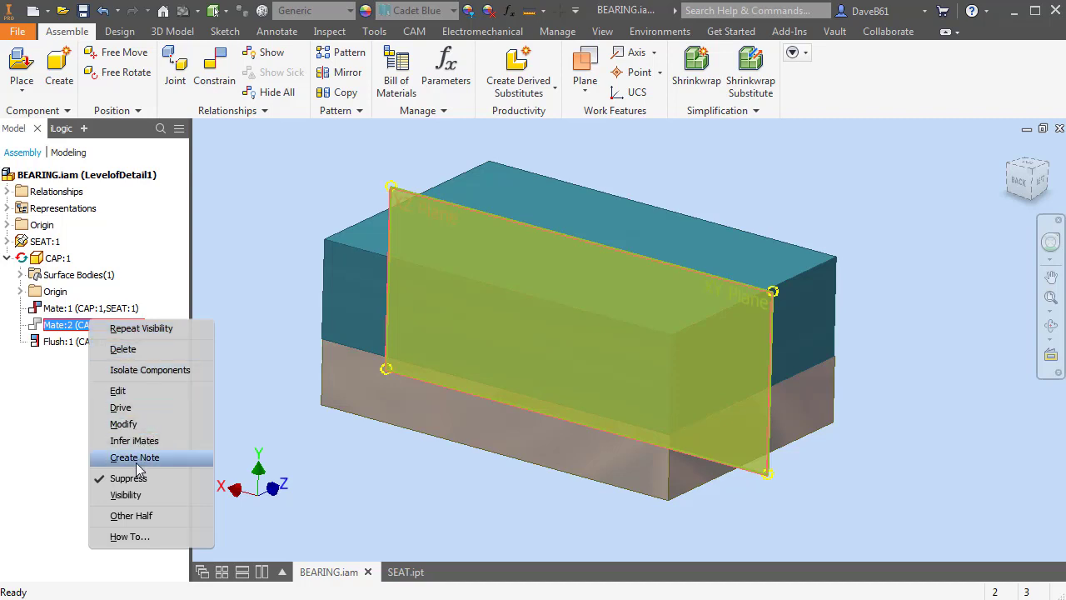
click(129, 479)
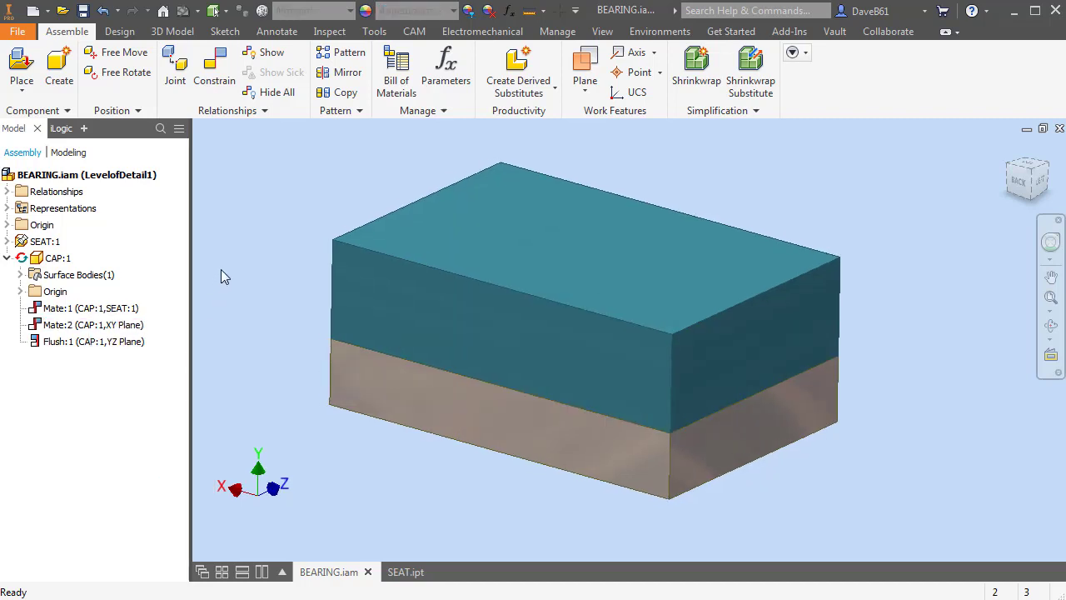
- Open the cap part in its own window
click(47, 259)
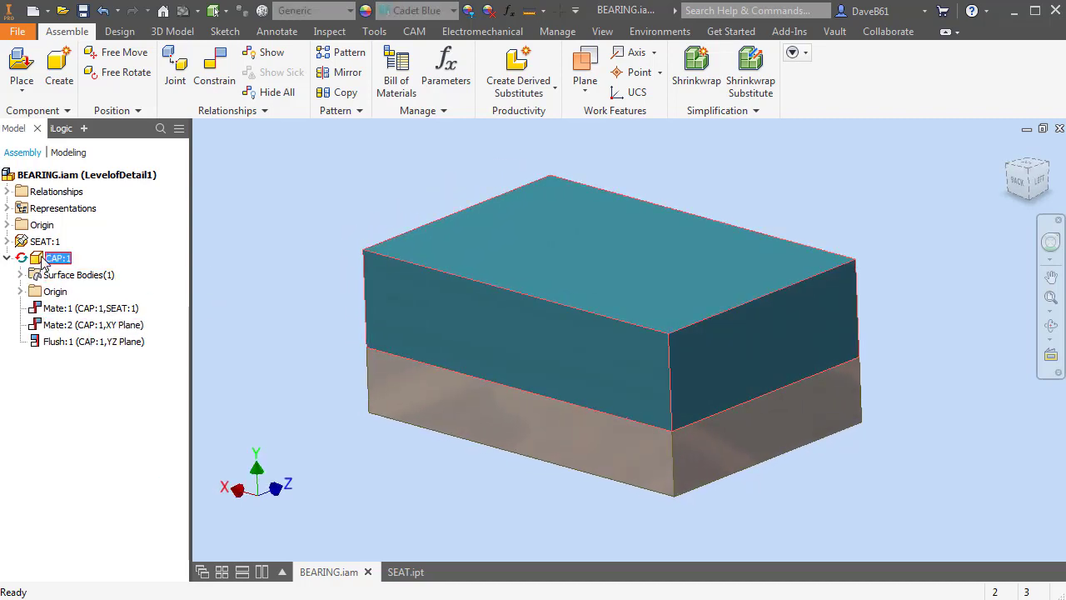
right_click(44, 263)
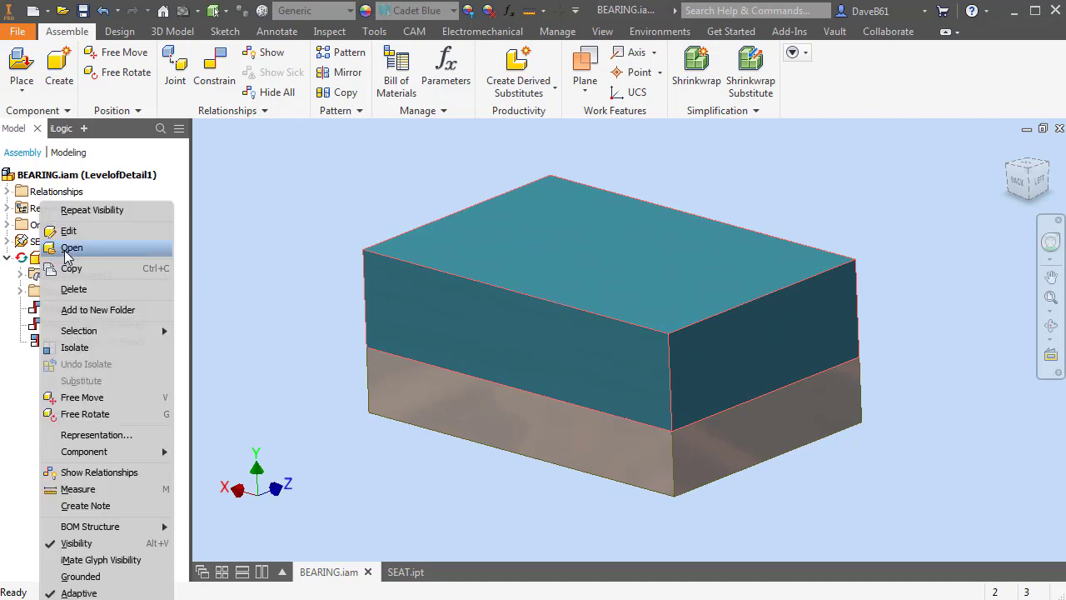
click(225, 240)
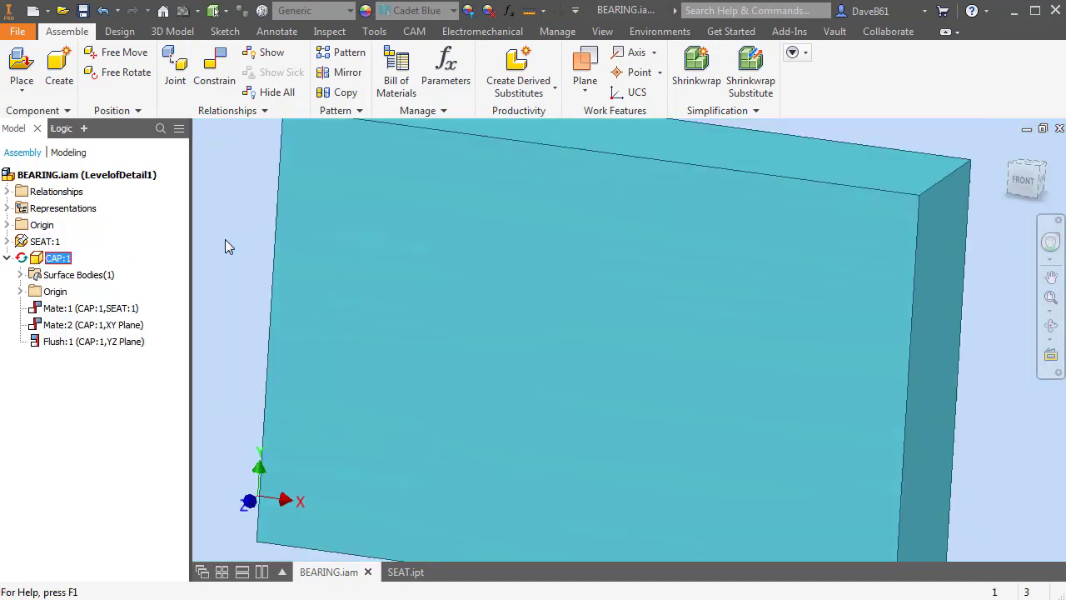